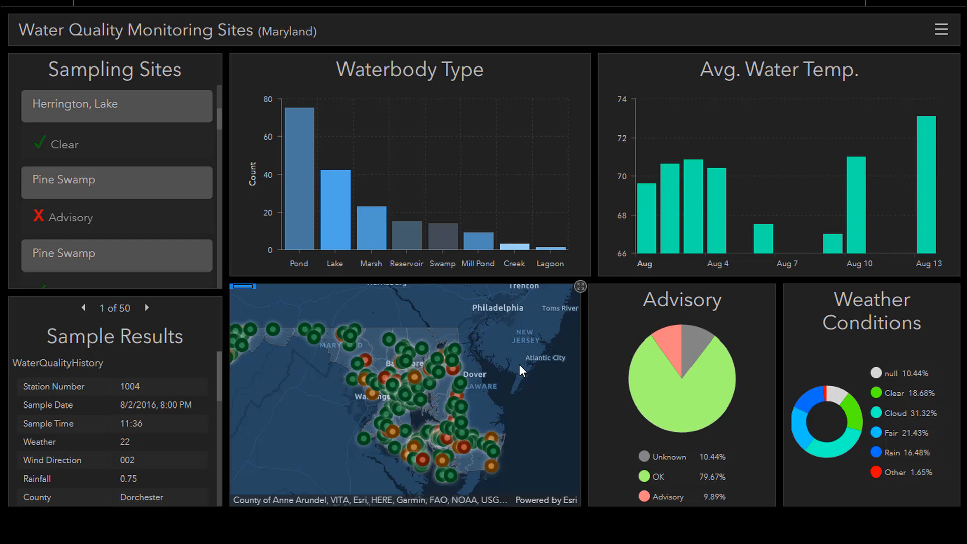
# Stack the Avg. Water Temp. chart with the Waterbody Type chart and show the Water Temp chart in the stack
pyautogui.moveTo(618, 58)
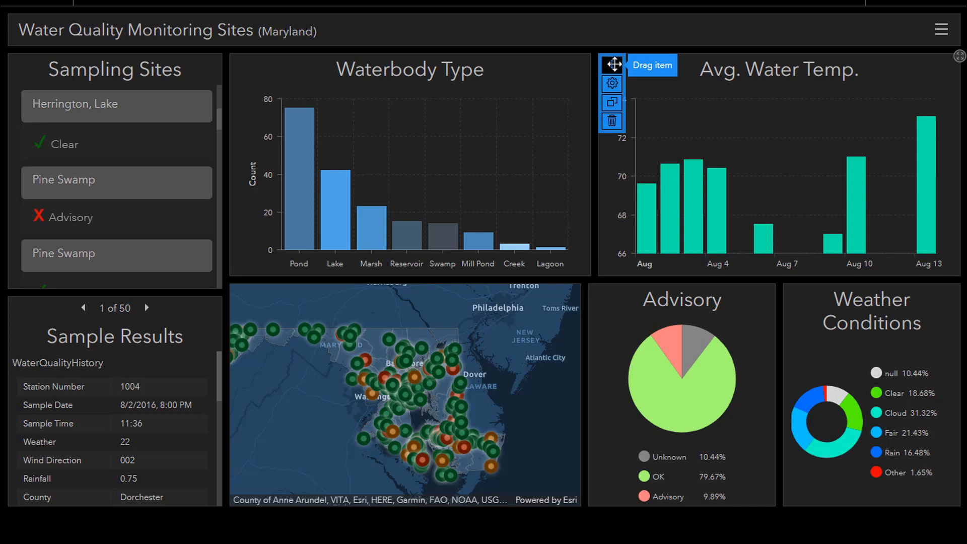
pyautogui.moveTo(618, 58)
pyautogui.mouseDown()
pyautogui.moveTo(428, 131)
pyautogui.moveTo(392, 161)
pyautogui.moveTo(407, 162)
pyautogui.mouseUp()
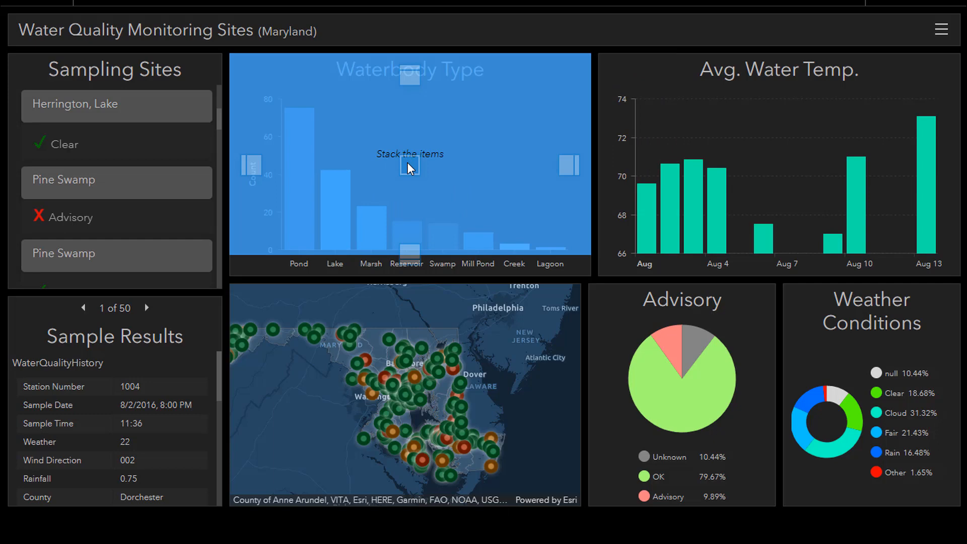
pyautogui.moveTo(407, 163); pyautogui.dragTo(406, 163)
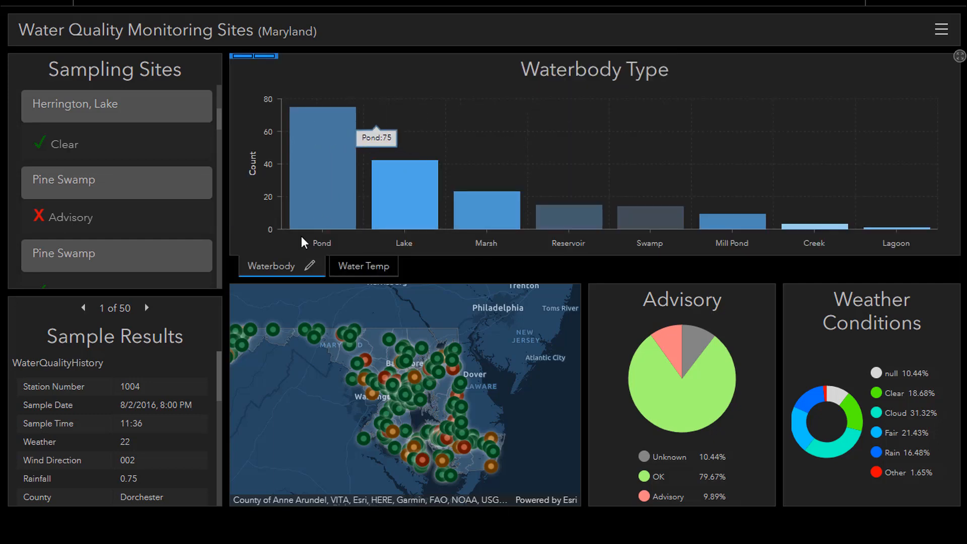
pyautogui.click(373, 266)
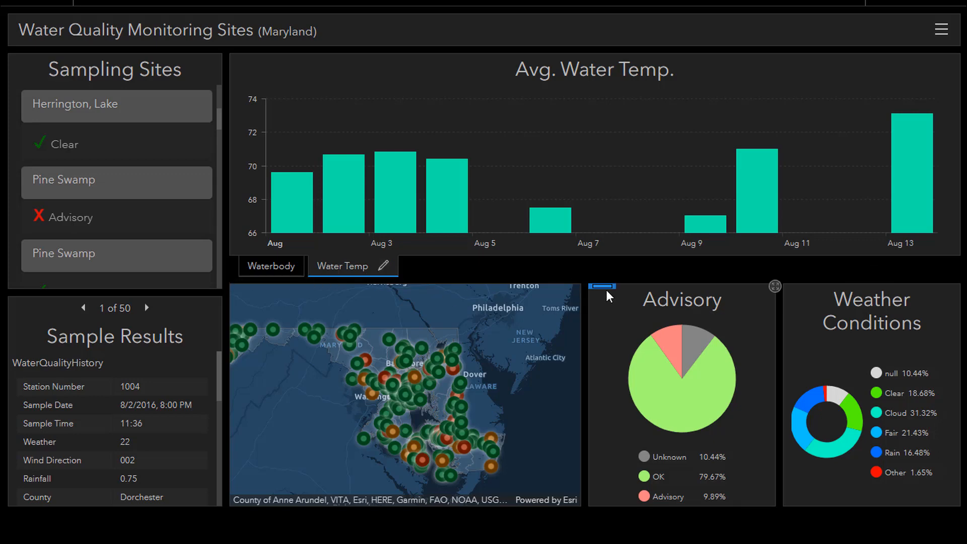
# Add the Advisory and Weather Conditions charts to the stack, and stack the whole group with the map
pyautogui.moveTo(604, 288); pyautogui.dragTo(598, 158)
pyautogui.moveTo(726, 290); pyautogui.dragTo(599, 157)
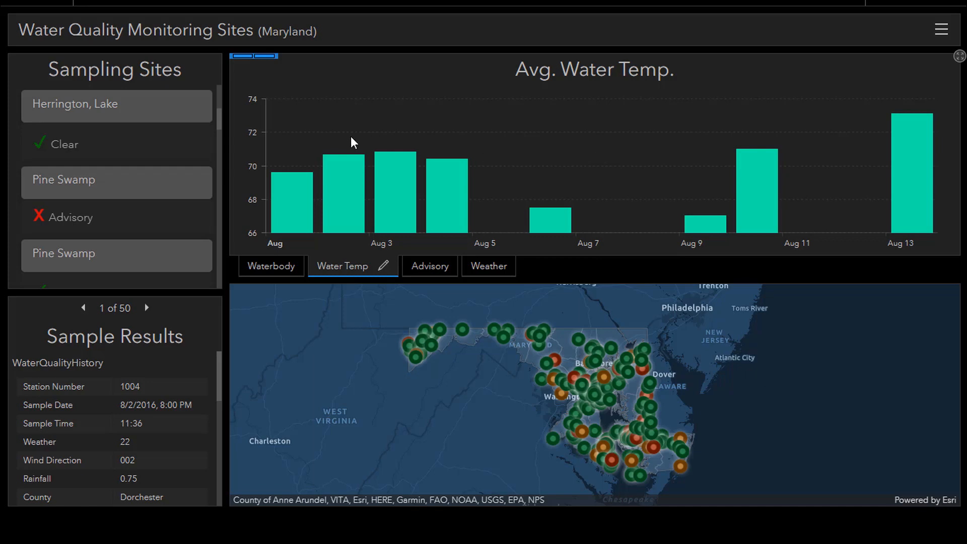
pyautogui.moveTo(249, 59); pyautogui.dragTo(593, 397)
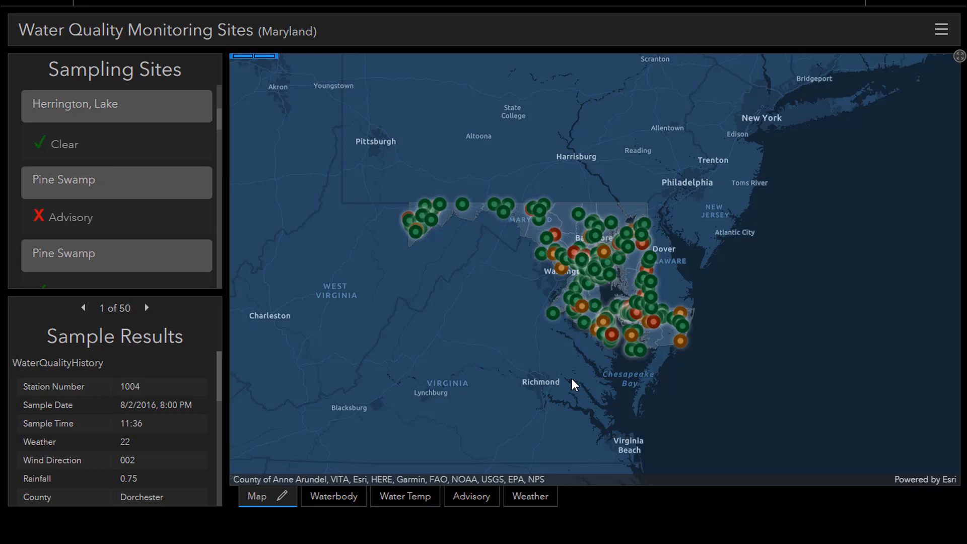
# Examine the dashboard theme's layout options and the Text Color palette, and leave the settings without saving
pyautogui.click(798, 5)
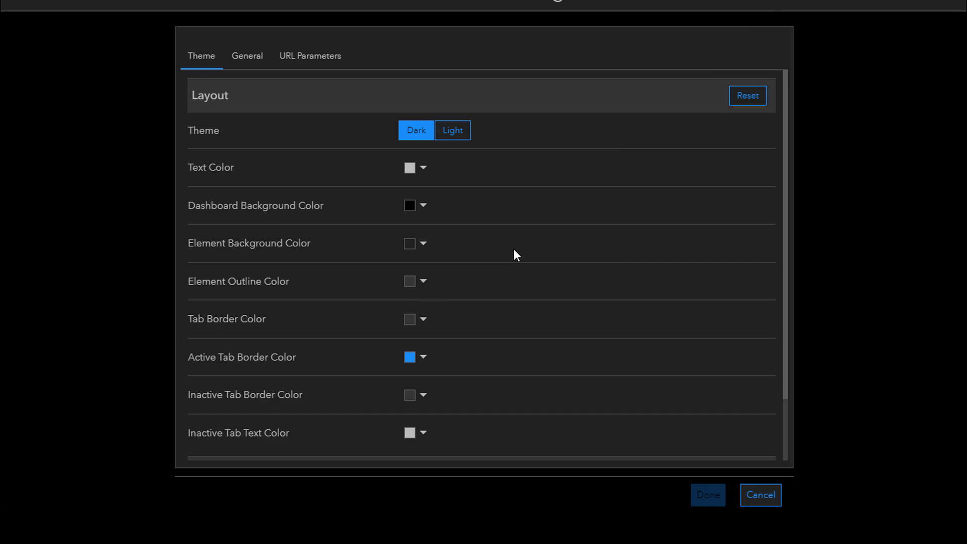
pyautogui.click(424, 169)
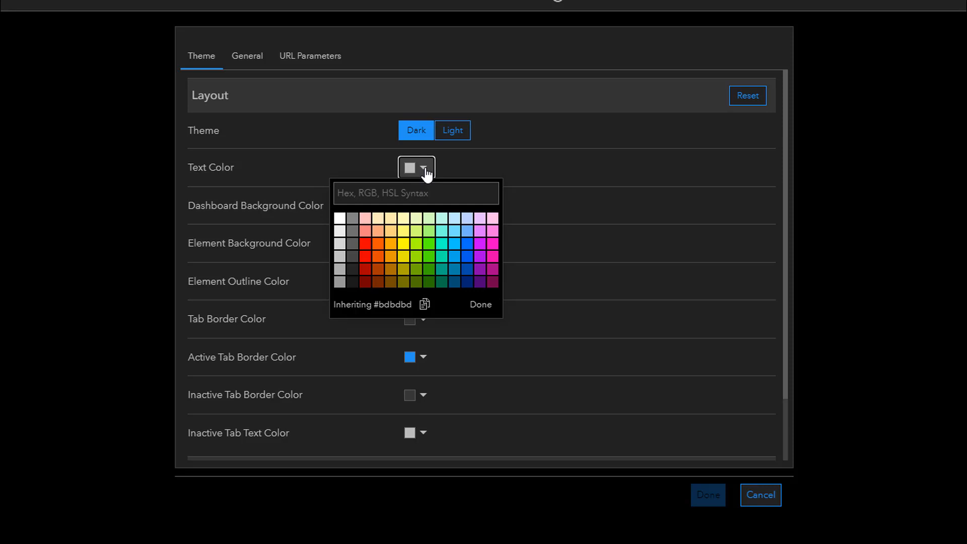
pyautogui.click(751, 502)
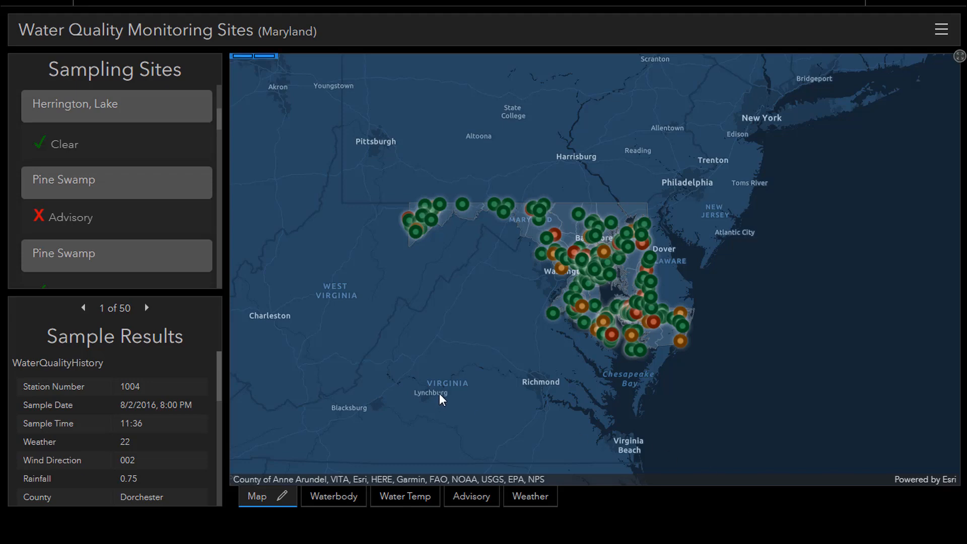
# Open the configuration of the stacked Avg. Water Temp. chart and change its series type to Line
pyautogui.click(340, 499)
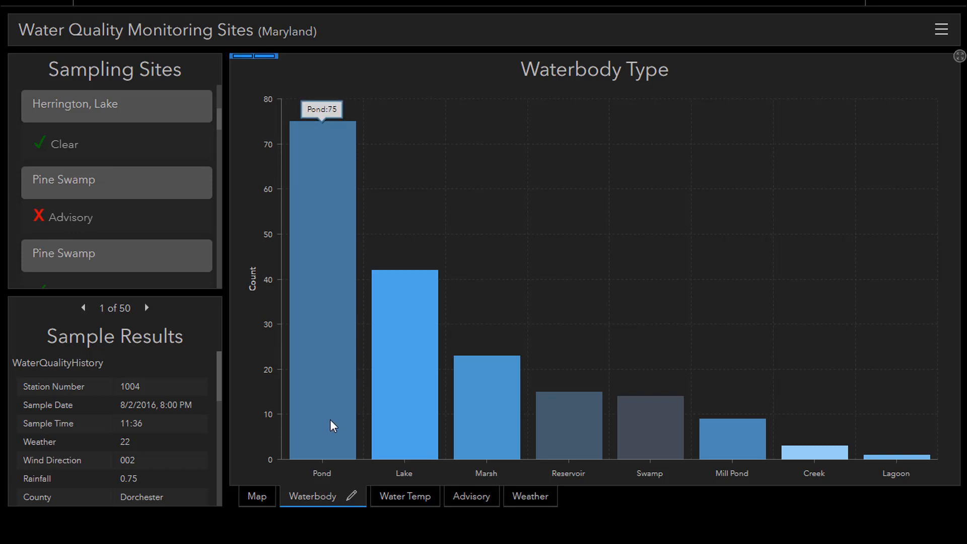
pyautogui.moveTo(562, 431)
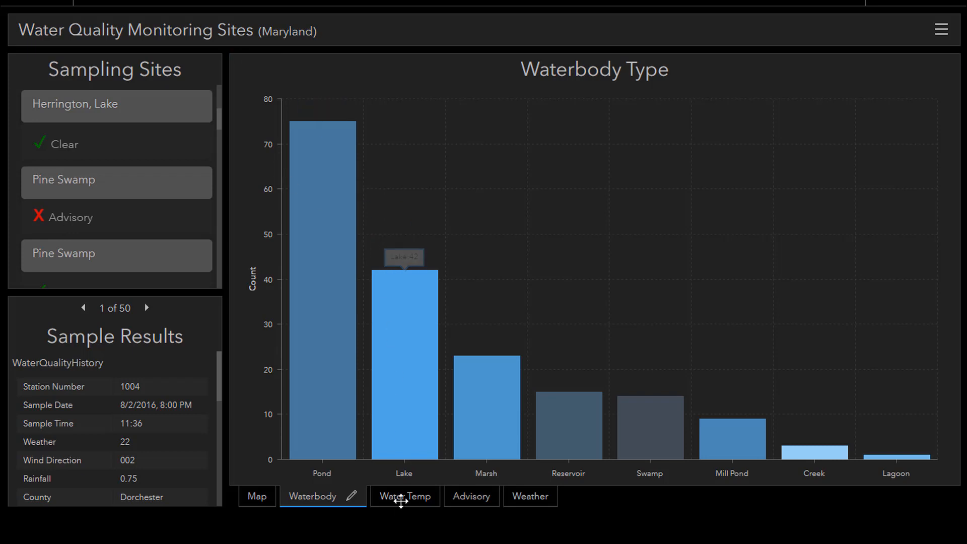
pyautogui.click(400, 497)
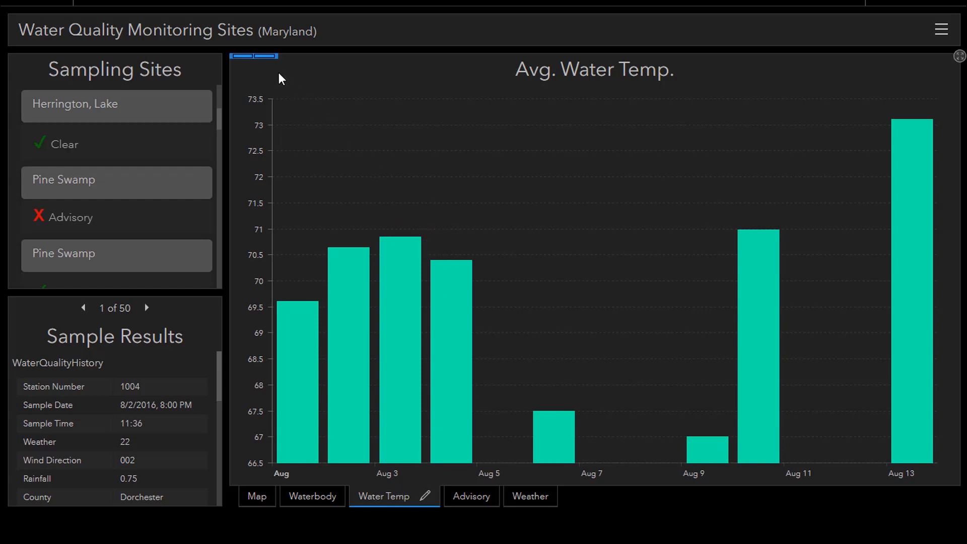
pyautogui.moveTo(267, 59)
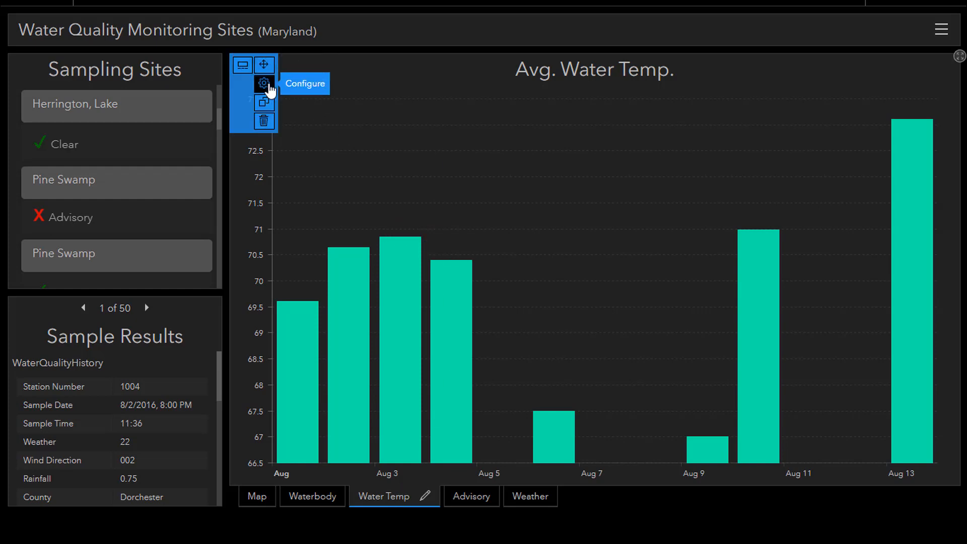
pyautogui.click(270, 89)
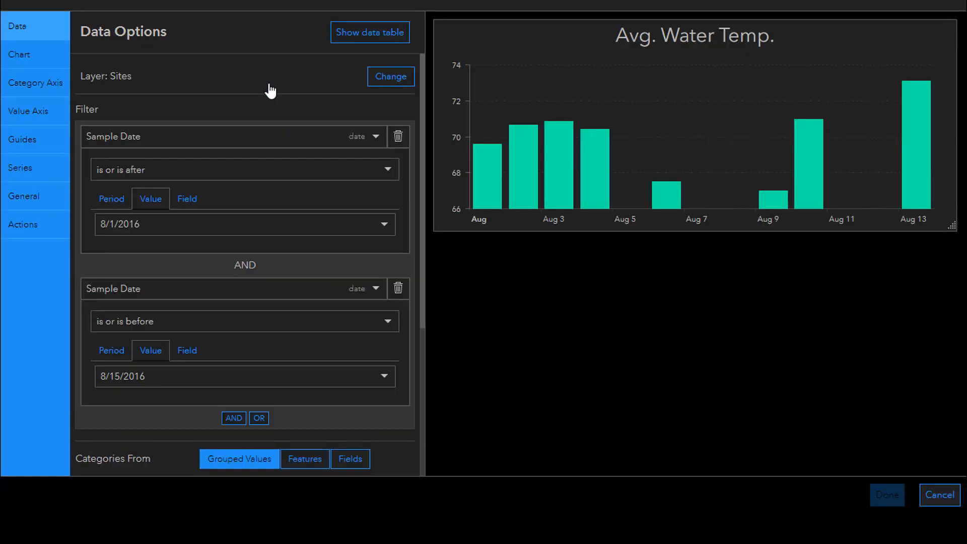
pyautogui.click(49, 176)
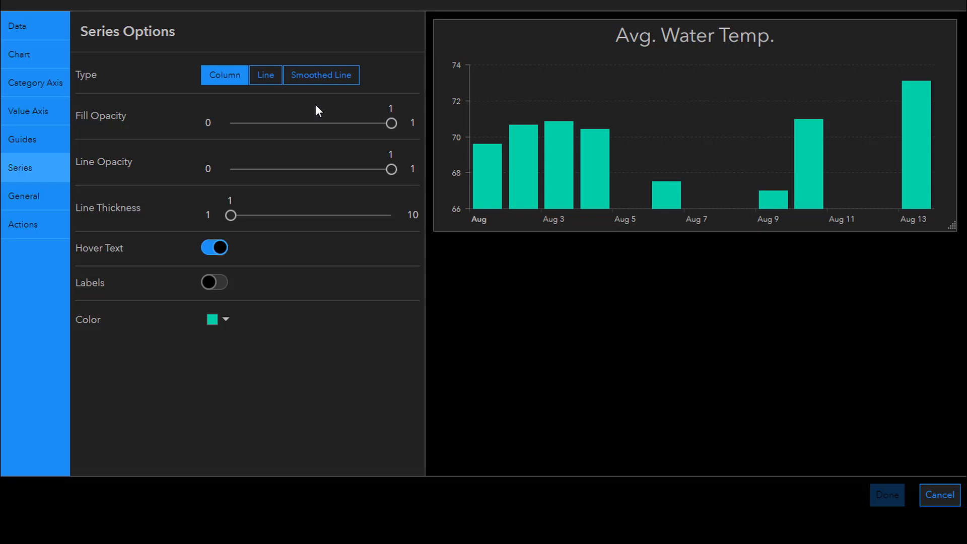
pyautogui.click(277, 86)
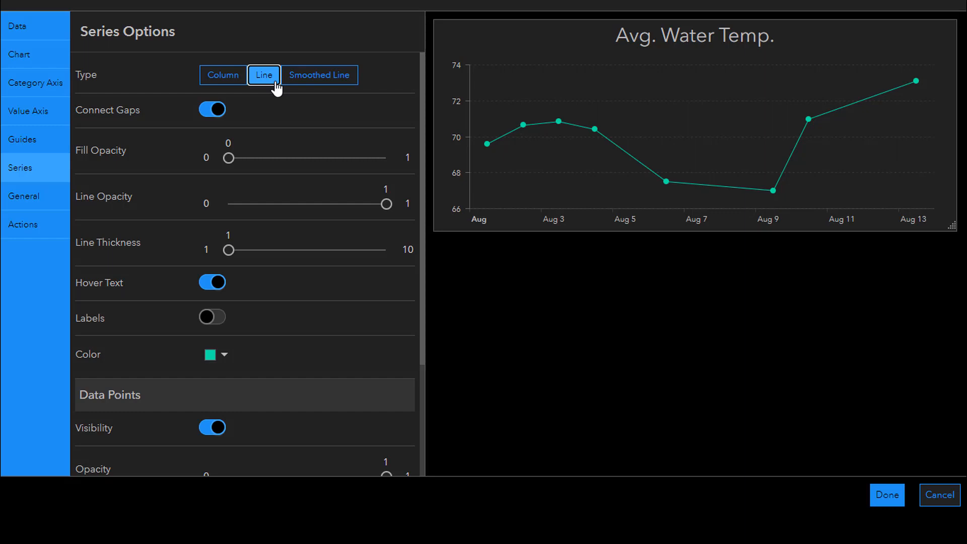
# Set the line series' fill opacity to 0.5 and the opacity of its data points to 0
pyautogui.click(229, 159)
pyautogui.moveTo(229, 159); pyautogui.dragTo(304, 164)
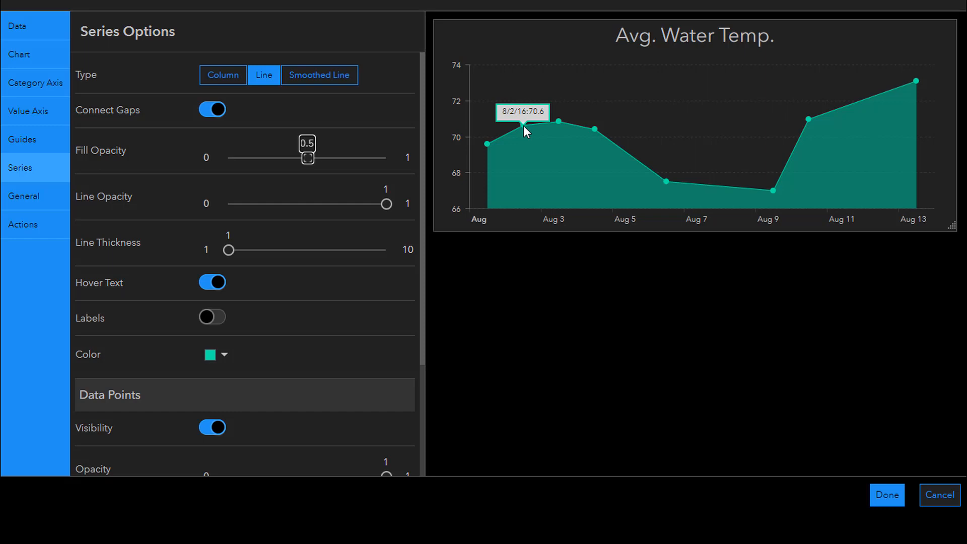
pyautogui.scroll(-3, 347, 310)
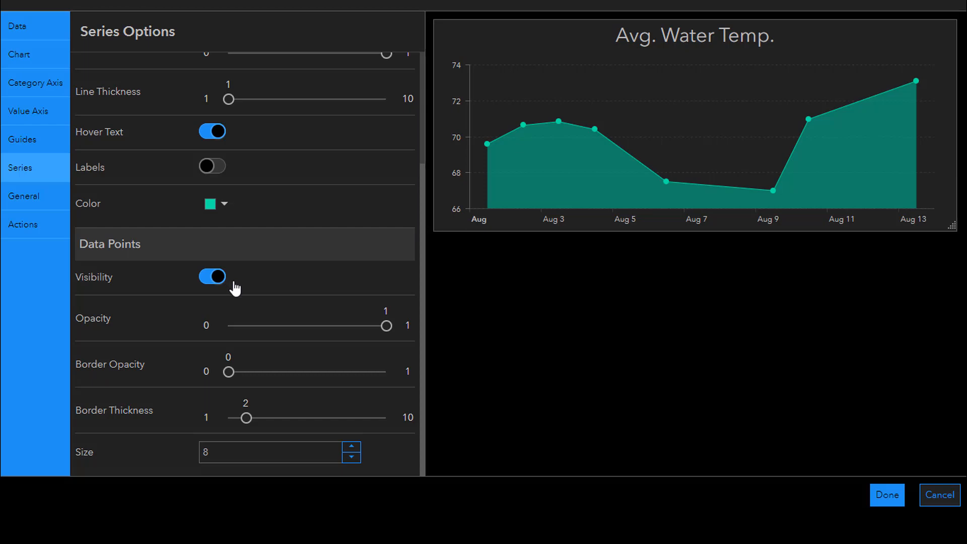
pyautogui.moveTo(387, 325); pyautogui.dragTo(235, 327)
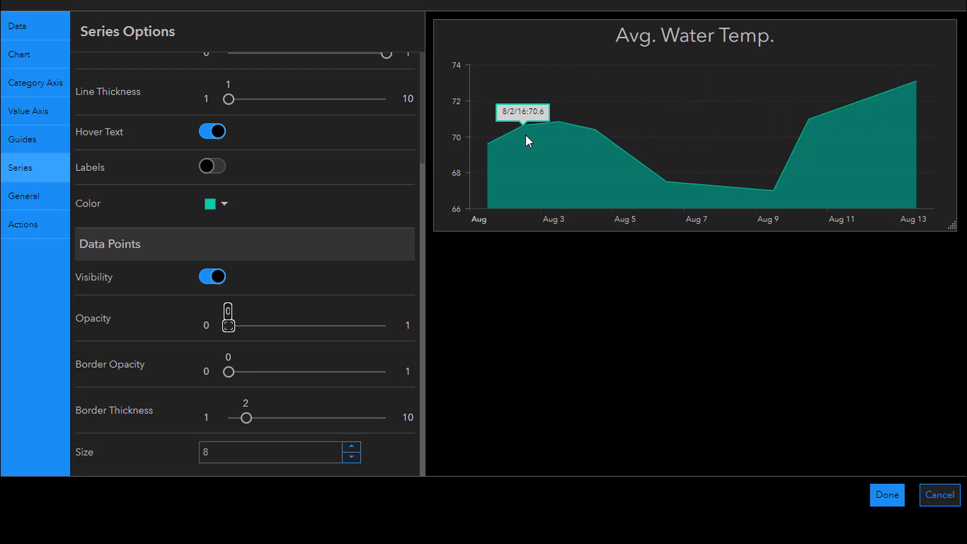
pyautogui.moveTo(560, 122)
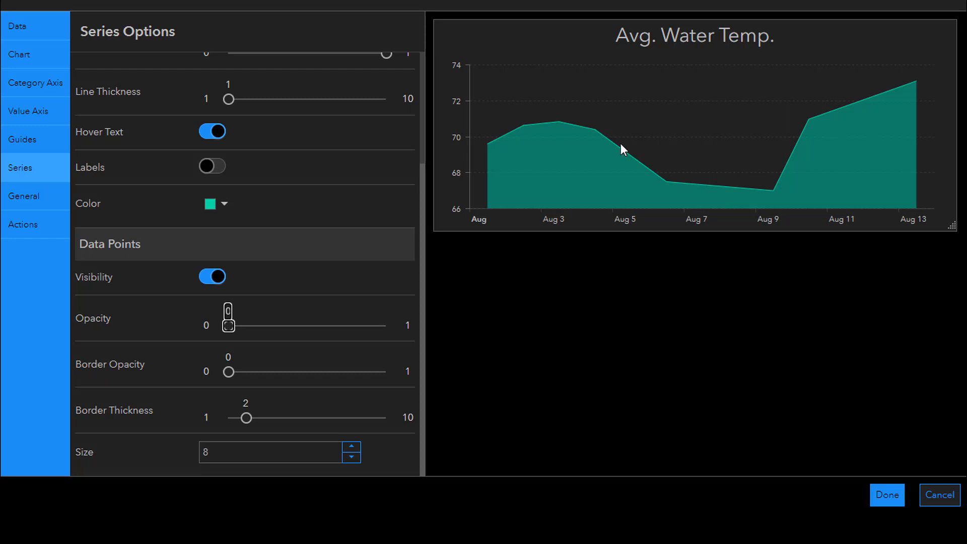
# Try a minimum value of 0 on the chart's value axis, and clear it back to automatic
pyautogui.click(44, 112)
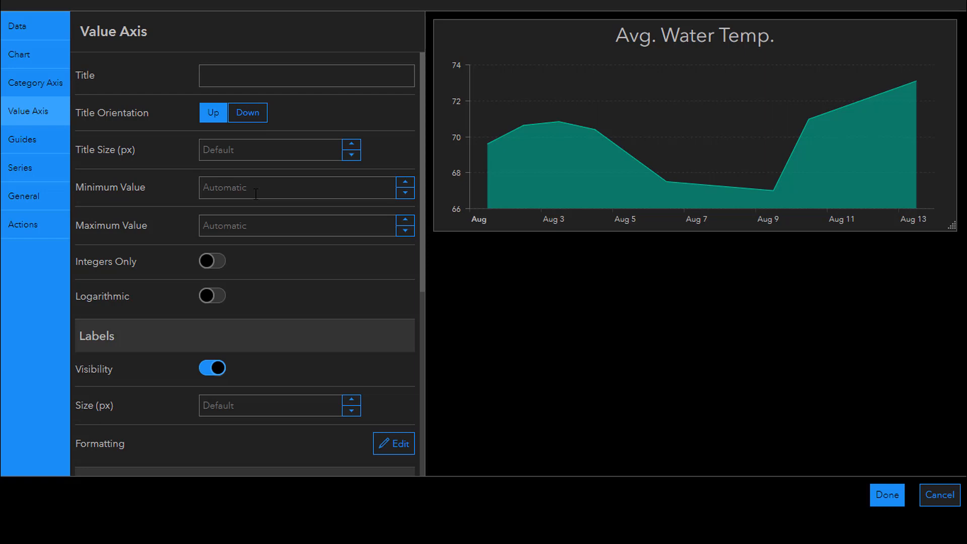
pyautogui.click(253, 186)
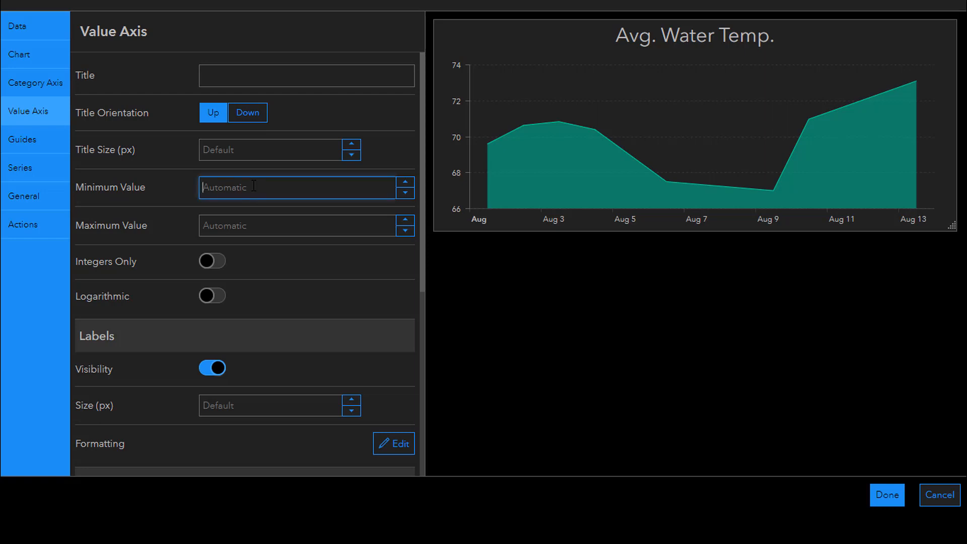
pyautogui.write('0')
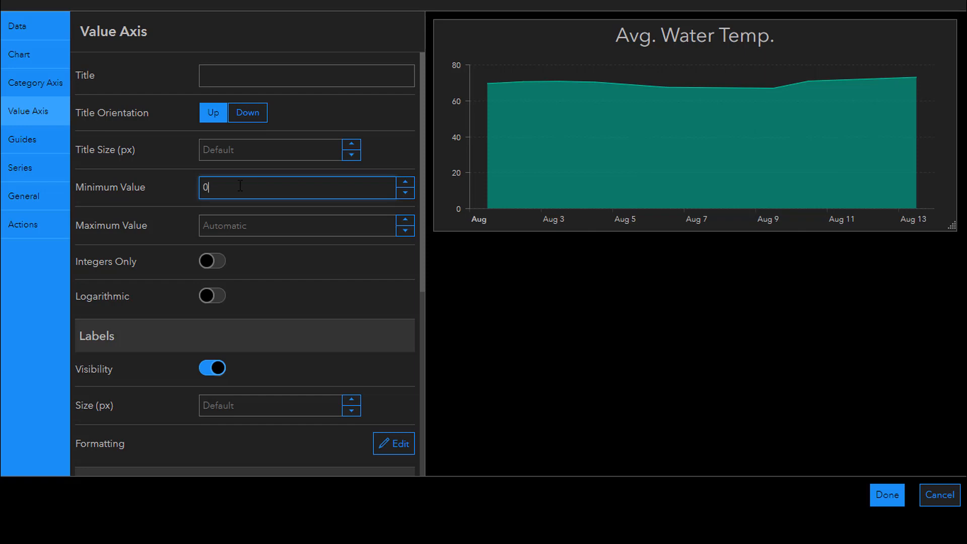
pyautogui.doubleClick(206, 186)
pyautogui.press('BackSpace')
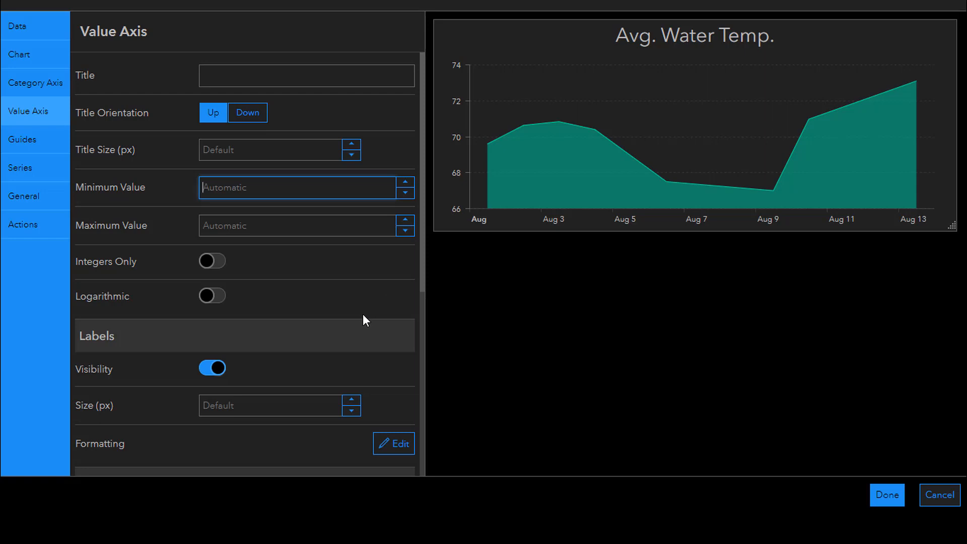
# Hide the value axis labels and set both the axis opacity and the grid opacity to 0
pyautogui.moveTo(424, 278); pyautogui.dragTo(432, 406)
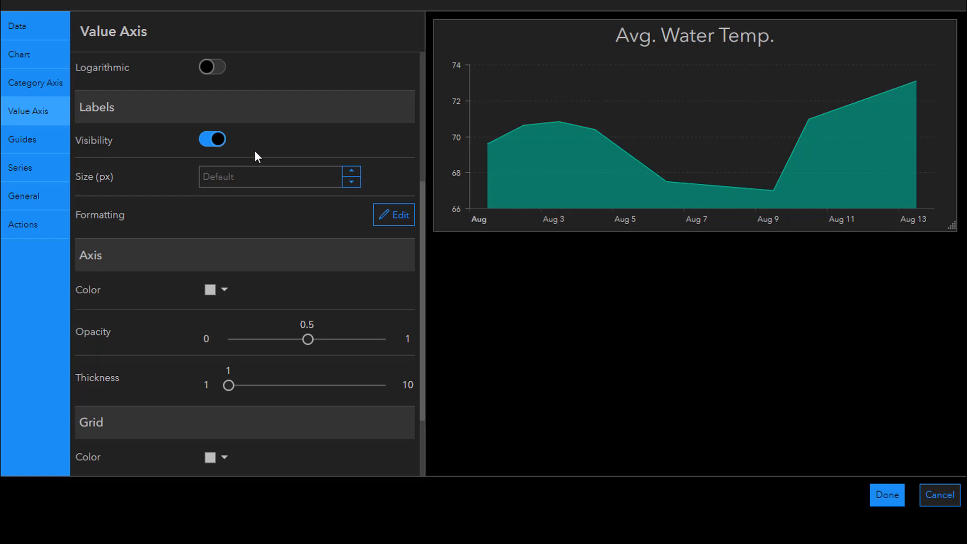
pyautogui.click(216, 143)
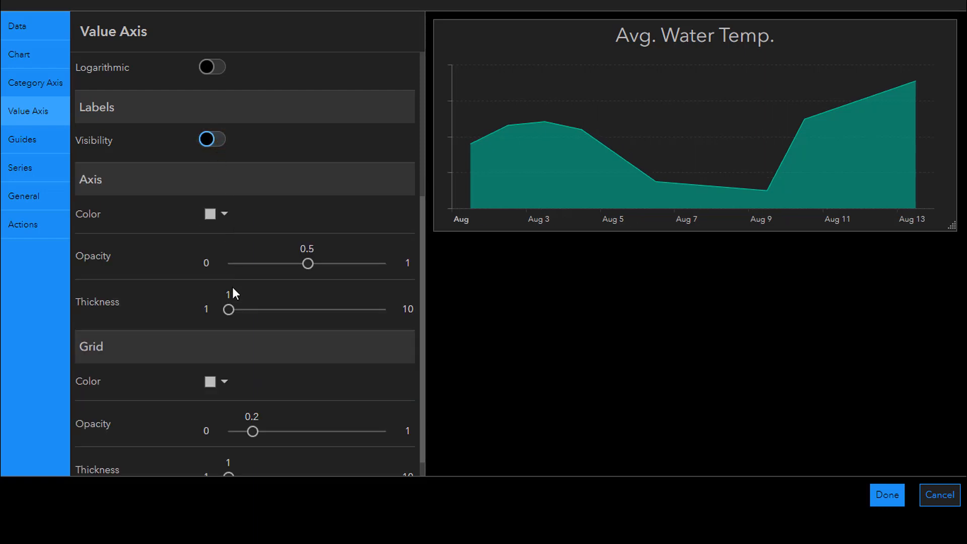
pyautogui.moveTo(308, 263); pyautogui.dragTo(229, 263)
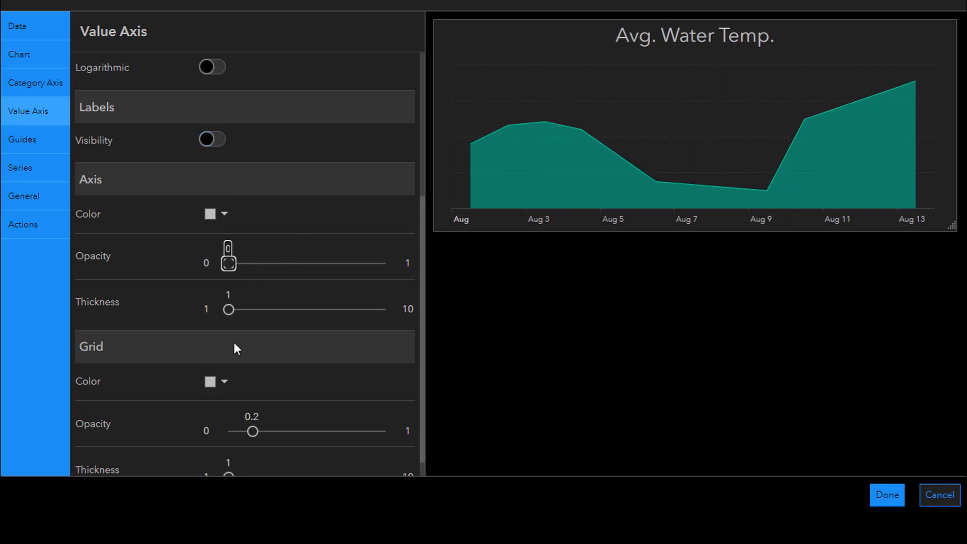
pyautogui.moveTo(253, 431); pyautogui.dragTo(225, 432)
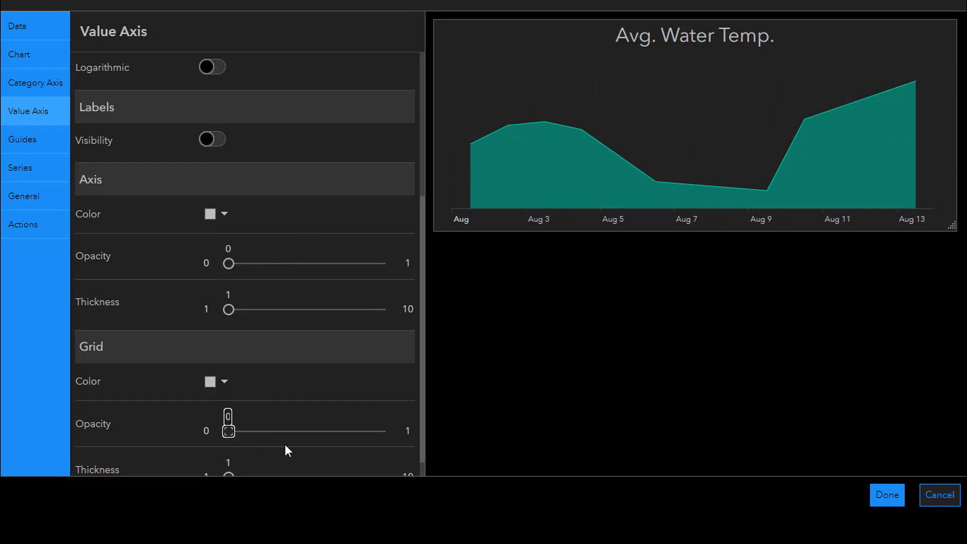
# Hide the category axis labels, set that axis's opacity to 0, and save the chart configuration
pyautogui.click(38, 85)
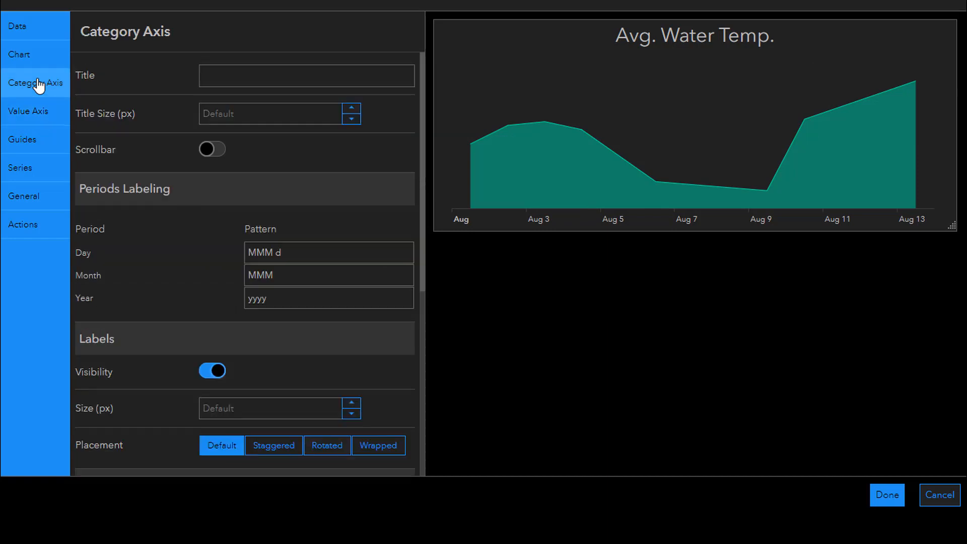
pyautogui.click(217, 373)
pyautogui.moveTo(421, 258); pyautogui.dragTo(425, 382)
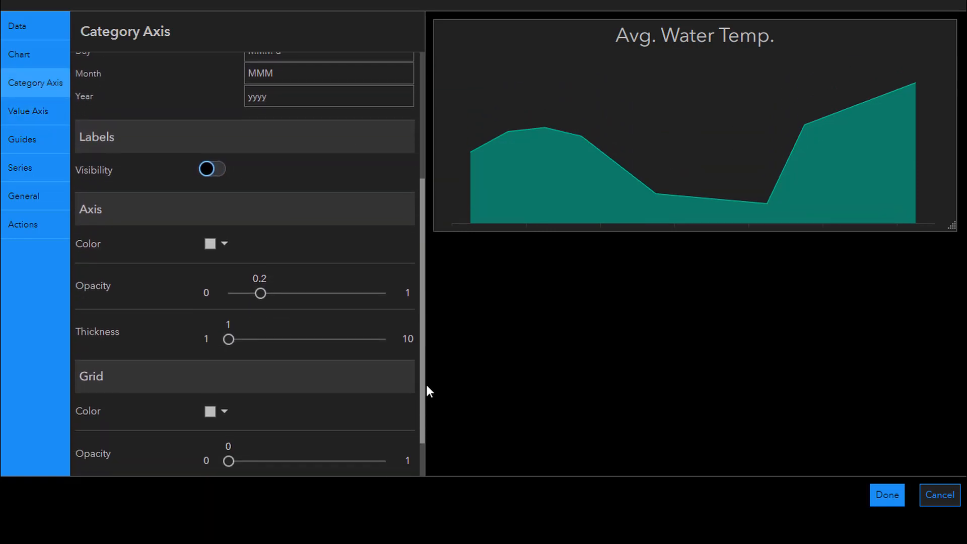
pyautogui.moveTo(259, 293); pyautogui.dragTo(230, 291)
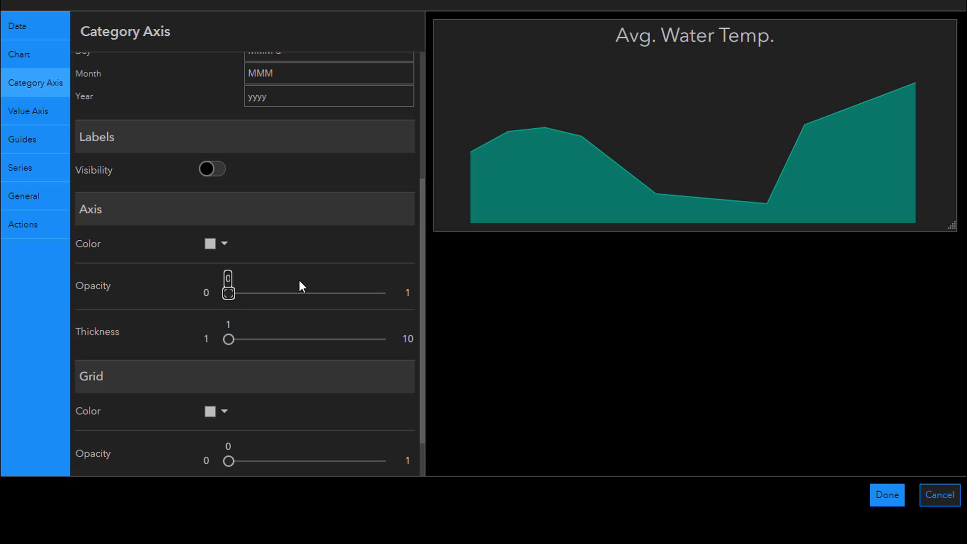
pyautogui.click(885, 495)
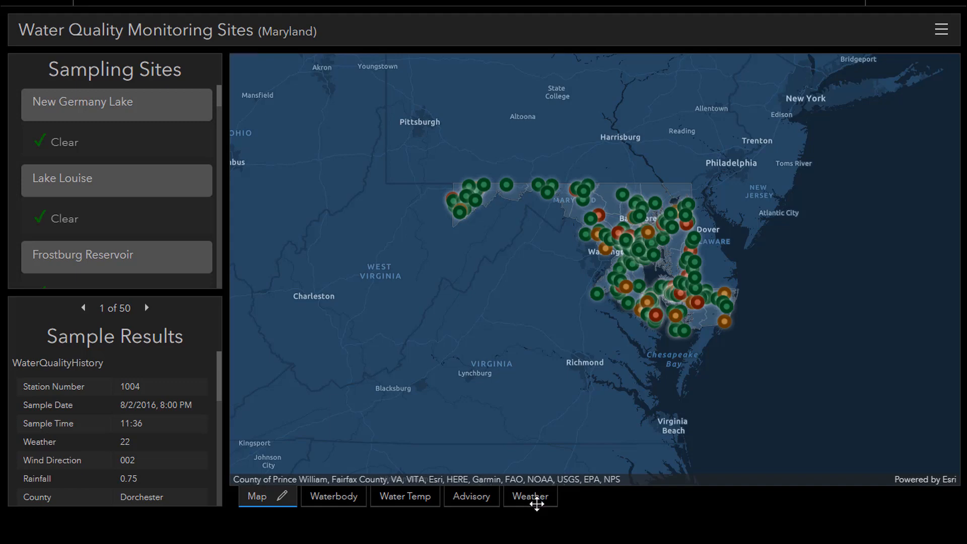
# Configure the Weather Conditions pie chart's slices to group categories below 5 percent
pyautogui.click(536, 500)
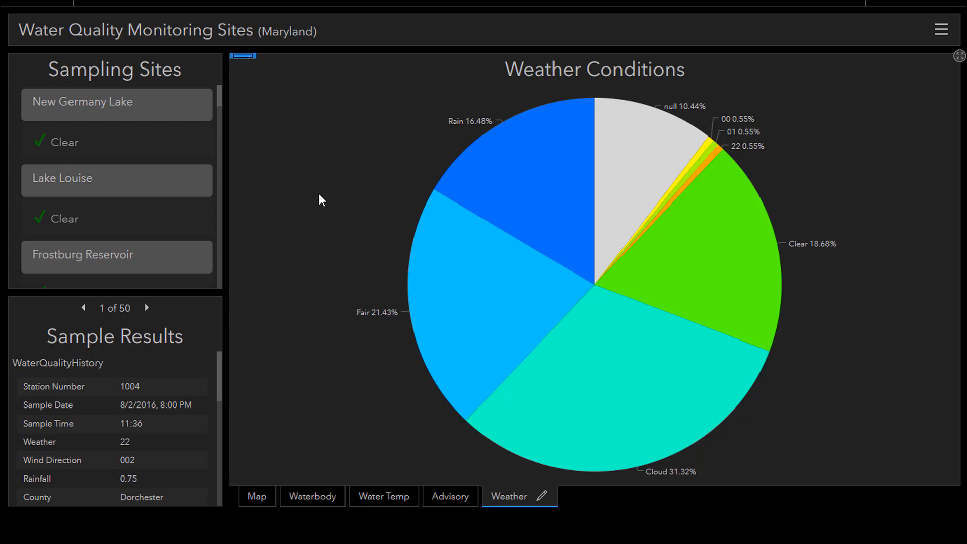
pyautogui.moveTo(246, 60)
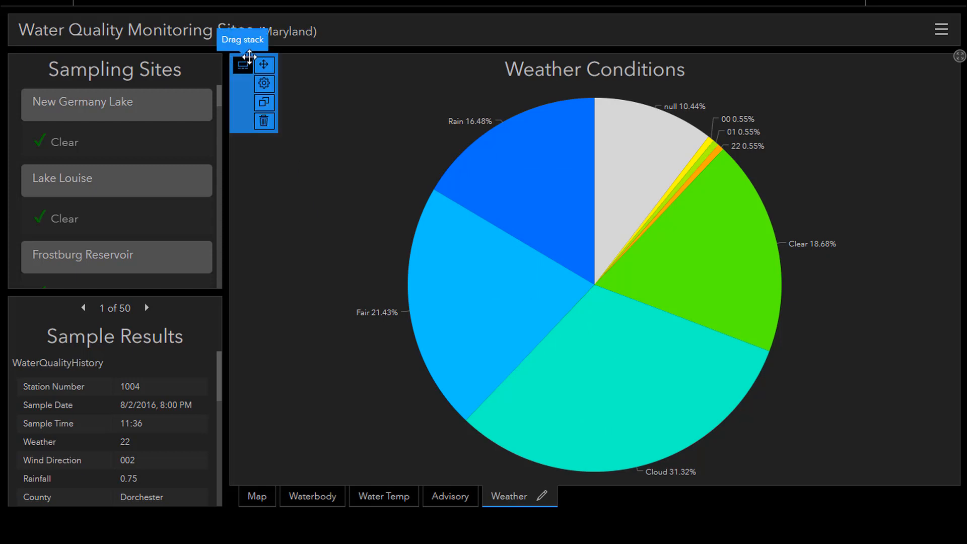
pyautogui.click(269, 88)
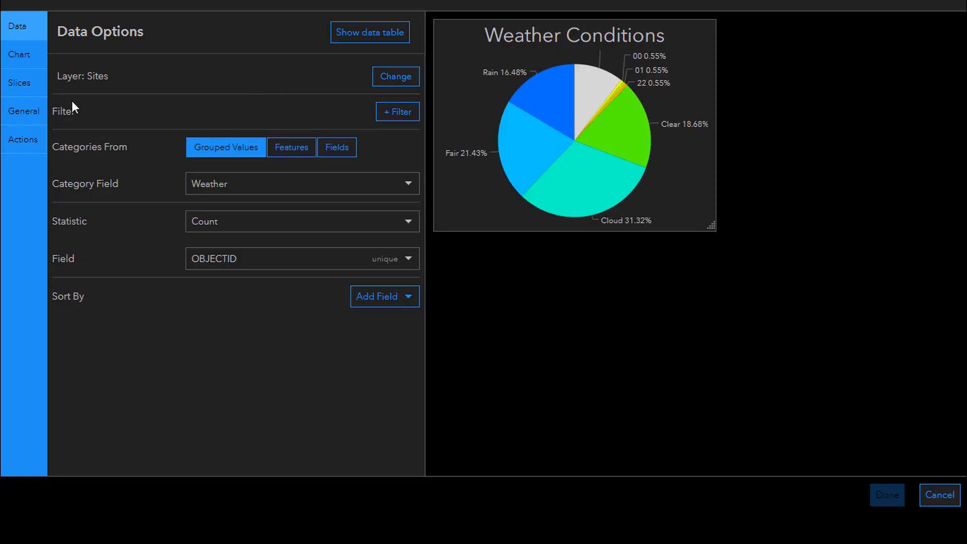
pyautogui.click(22, 90)
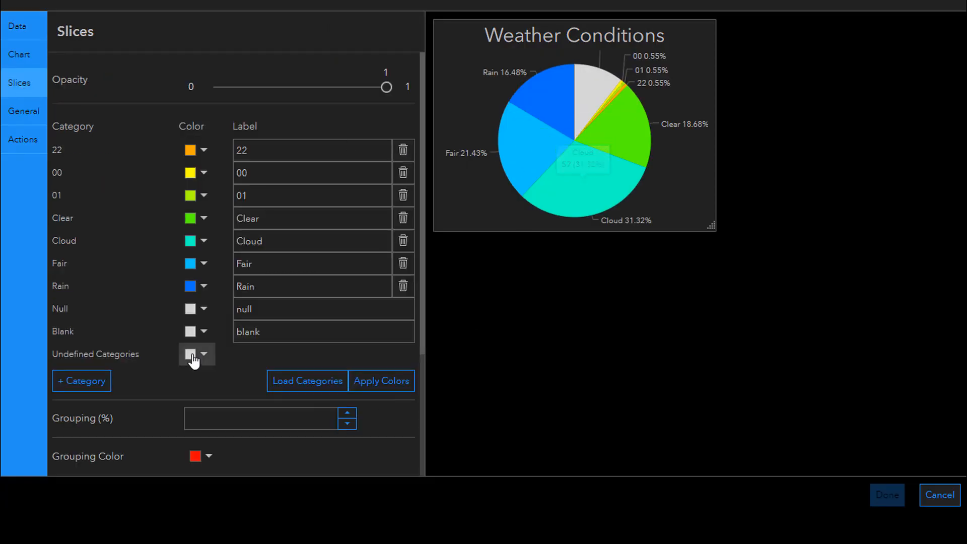
pyautogui.scroll(-3, 189, 357)
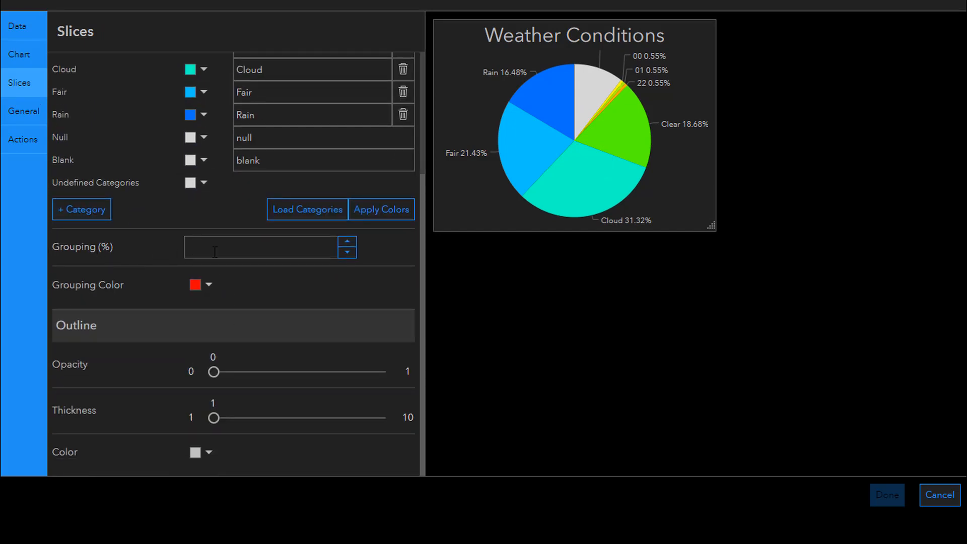
pyautogui.click(238, 245)
pyautogui.write('5')
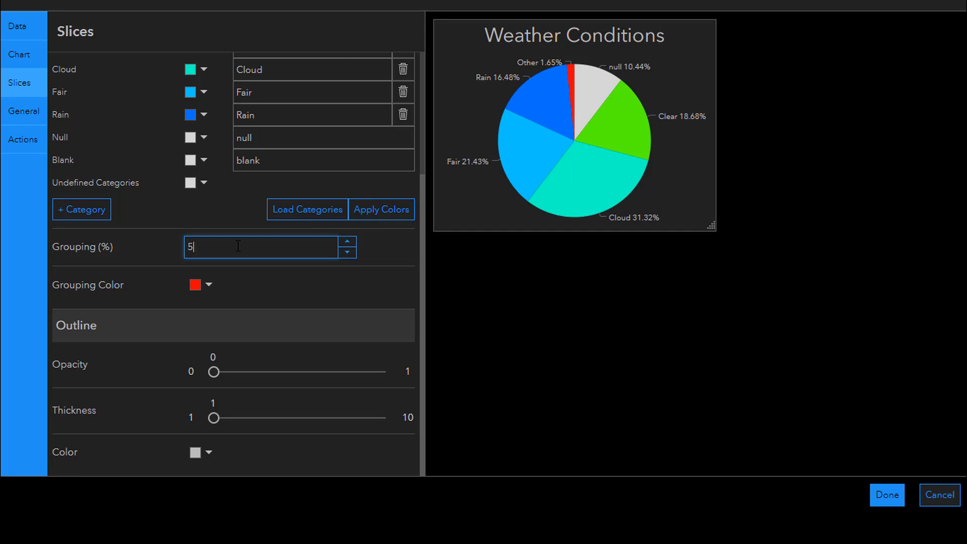
# Change the grouping color of the pie chart's slices to dark gray #5c5c5c
pyautogui.click(208, 285)
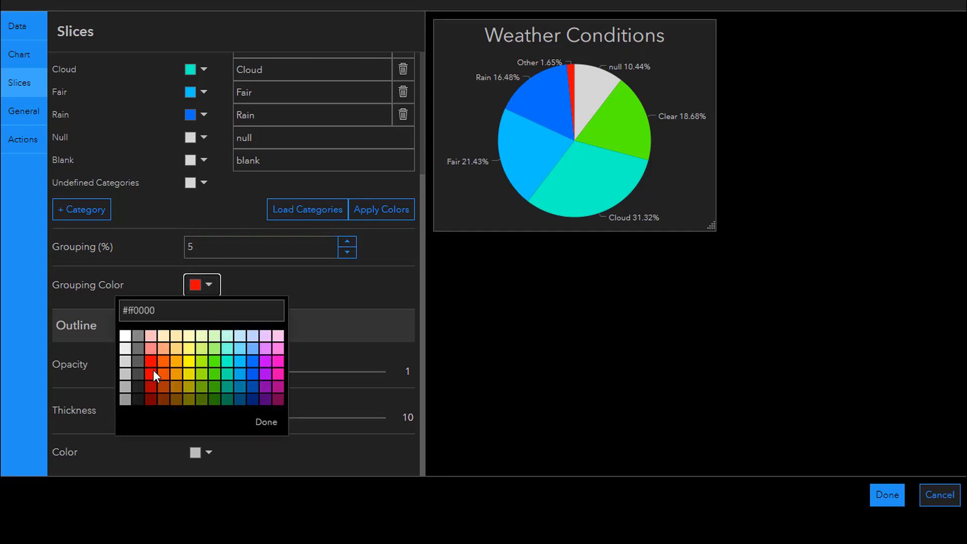
pyautogui.click(137, 361)
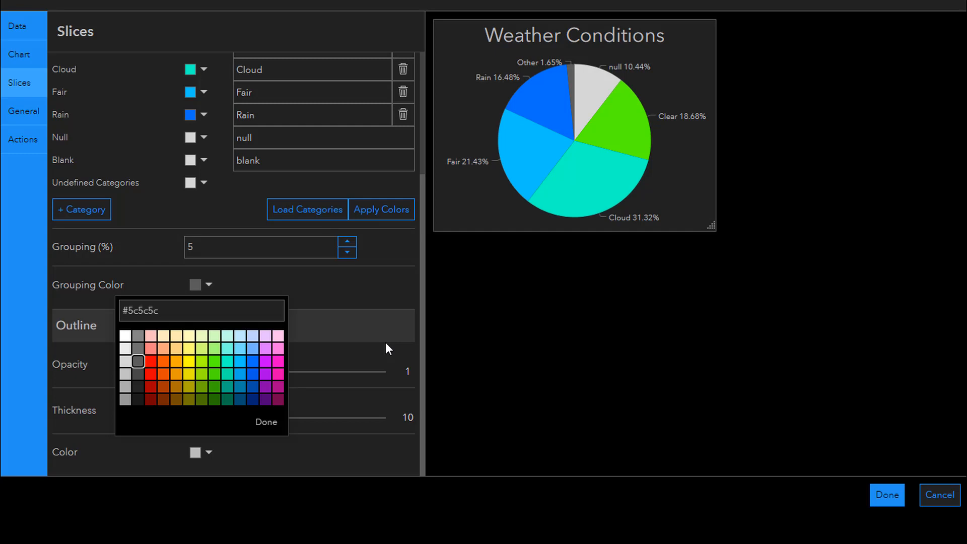
pyautogui.click(388, 314)
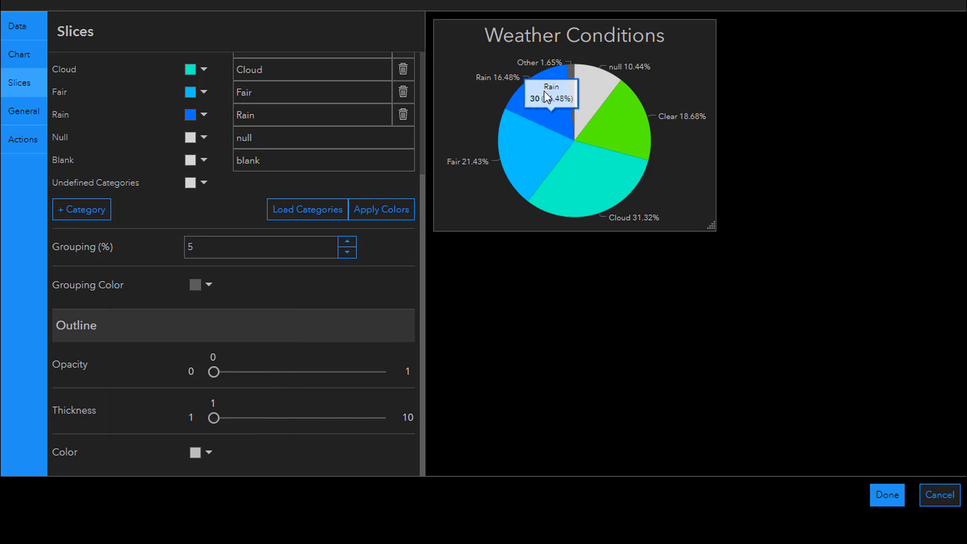
pyautogui.moveTo(633, 162)
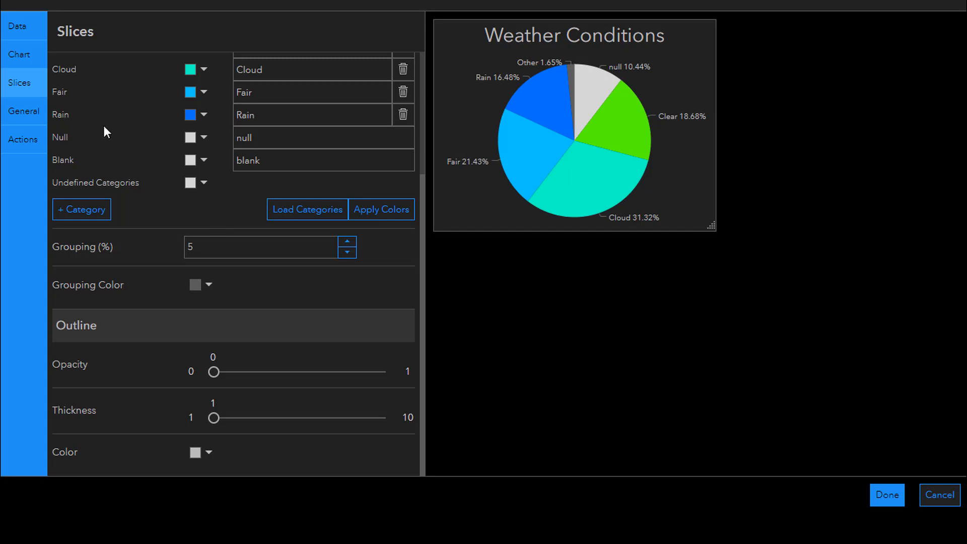
# Set the Weather Conditions chart's inner radius to 60%, turn off its hover text, and hide its labels
pyautogui.click(31, 56)
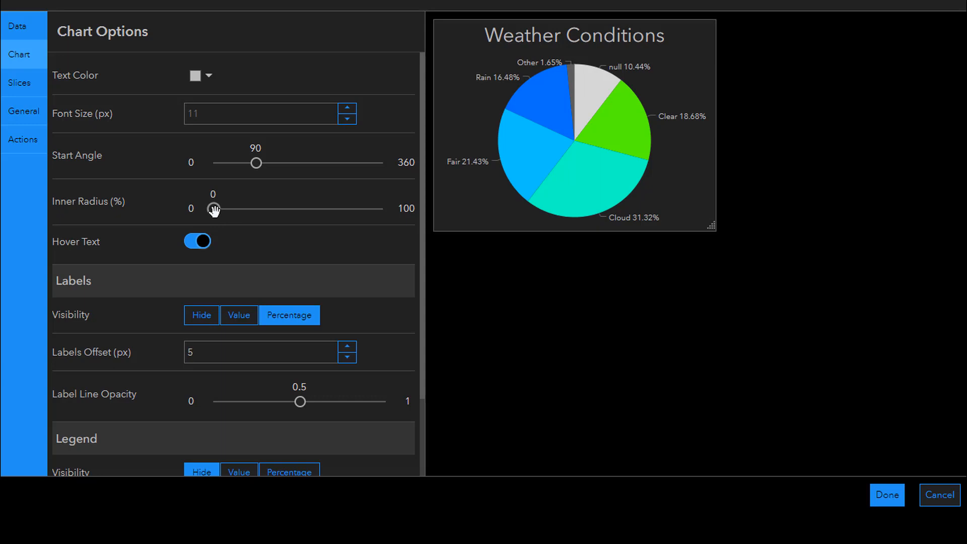
pyautogui.moveTo(214, 210); pyautogui.dragTo(317, 211)
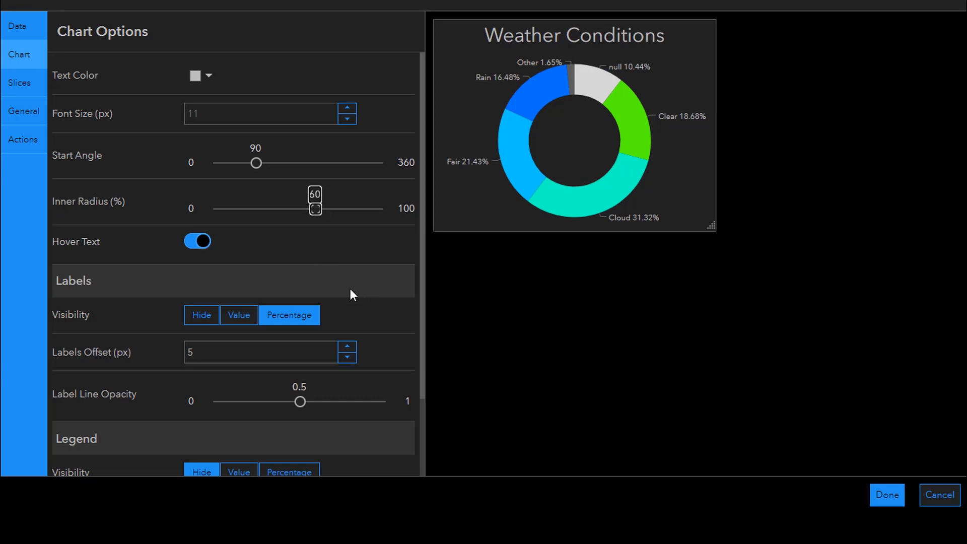
pyautogui.click(203, 243)
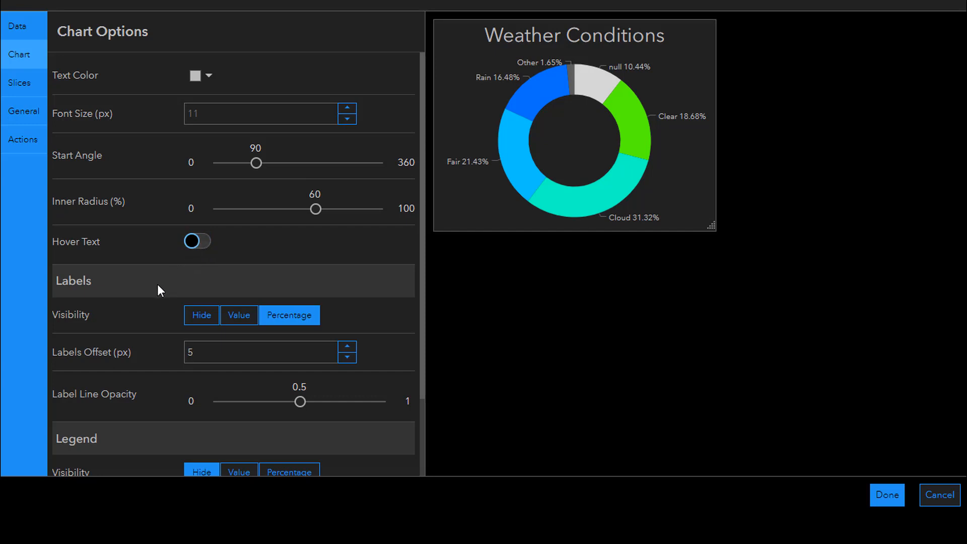
pyautogui.click(206, 321)
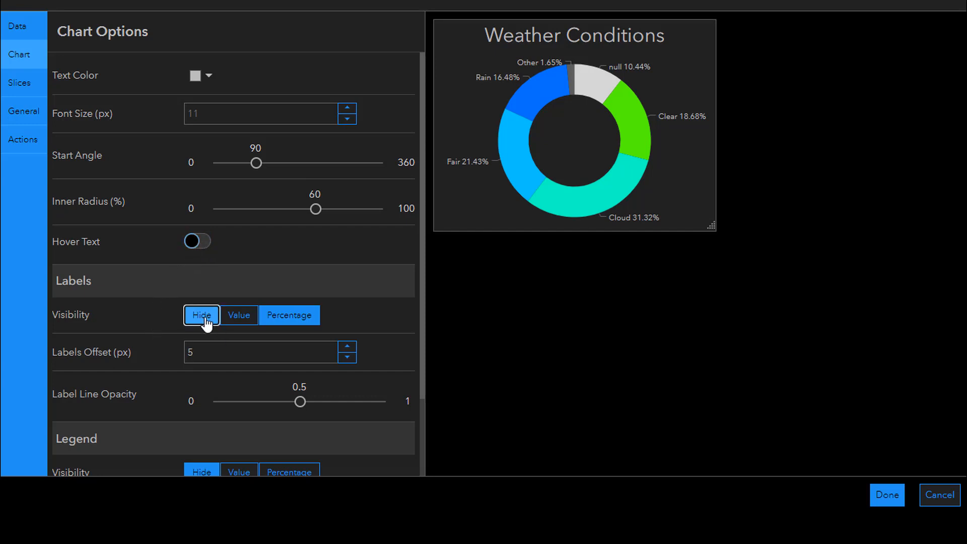
pyautogui.click(290, 401)
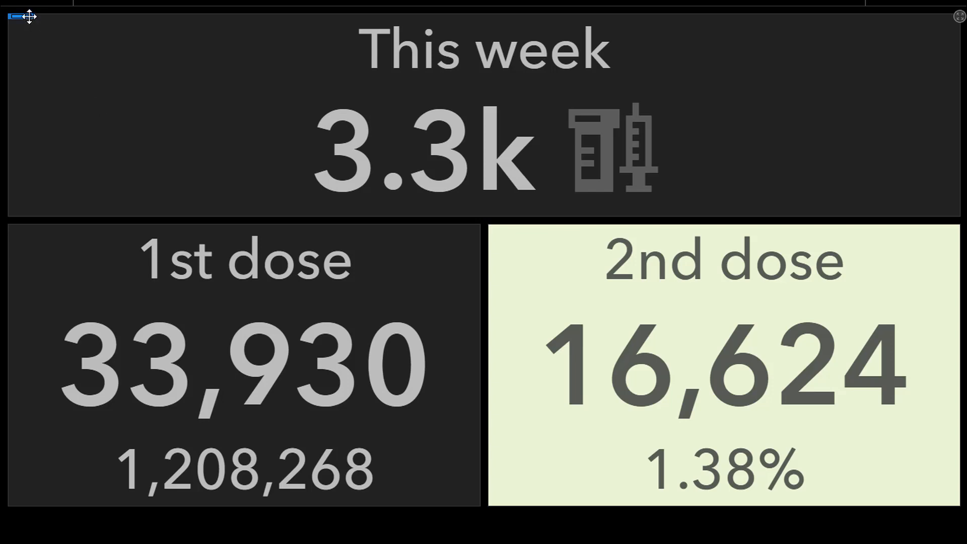
# Review the This week indicator's data filter and available statistic types, and close its configuration without changes
pyautogui.click(27, 51)
pyautogui.scroll(-2, 234, 350)
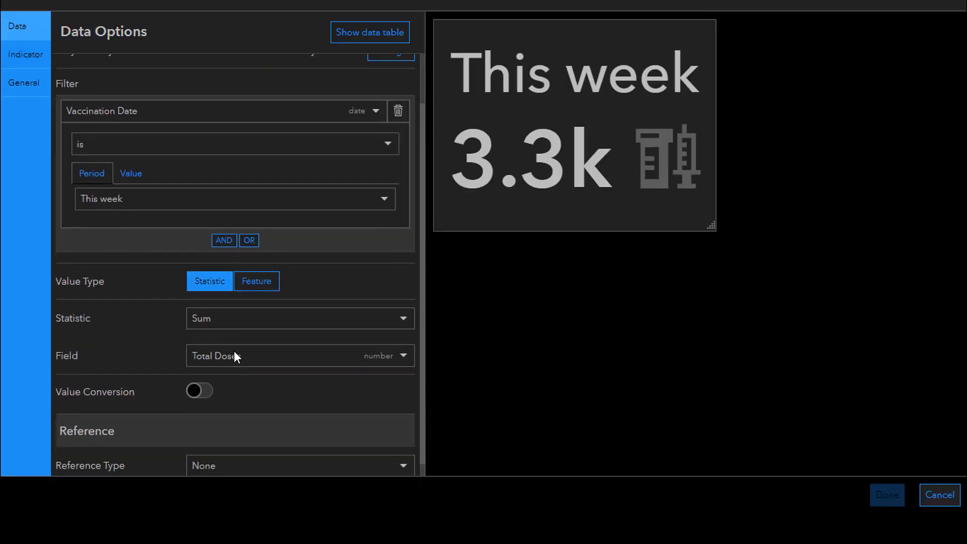
pyautogui.click(232, 309)
pyautogui.scroll(-1, 277, 333)
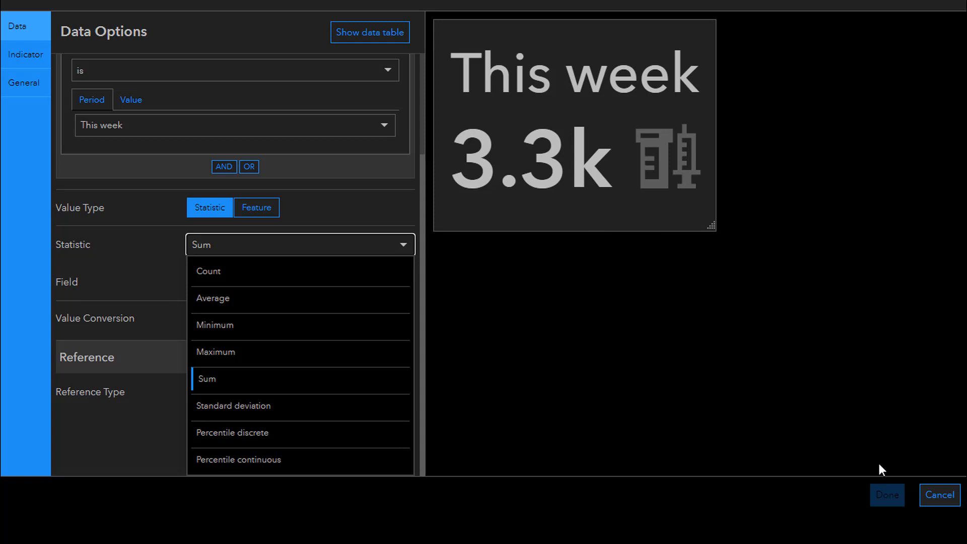
pyautogui.click(931, 495)
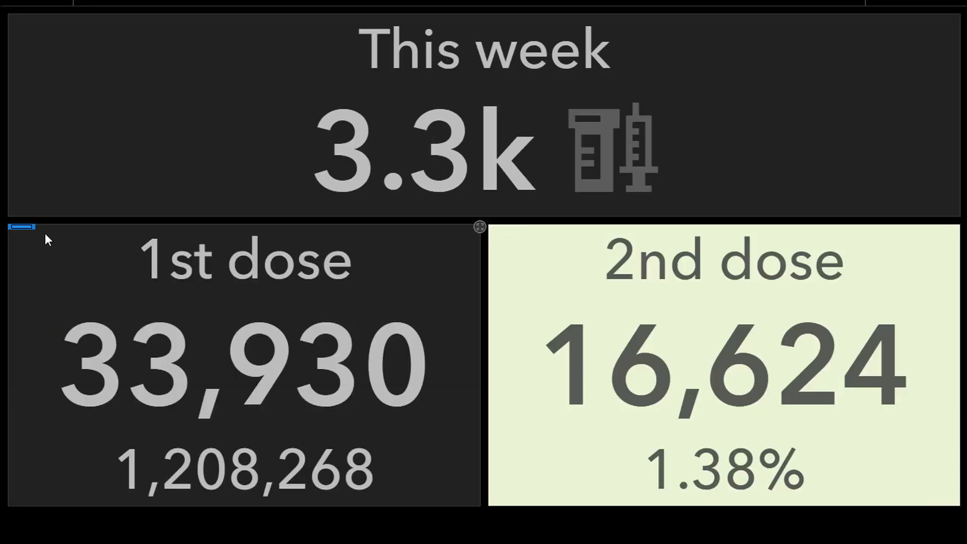
# Open the 1st dose indicator's configuration and examine the available reference types, keeping Fixed Value
pyautogui.moveTo(20, 235)
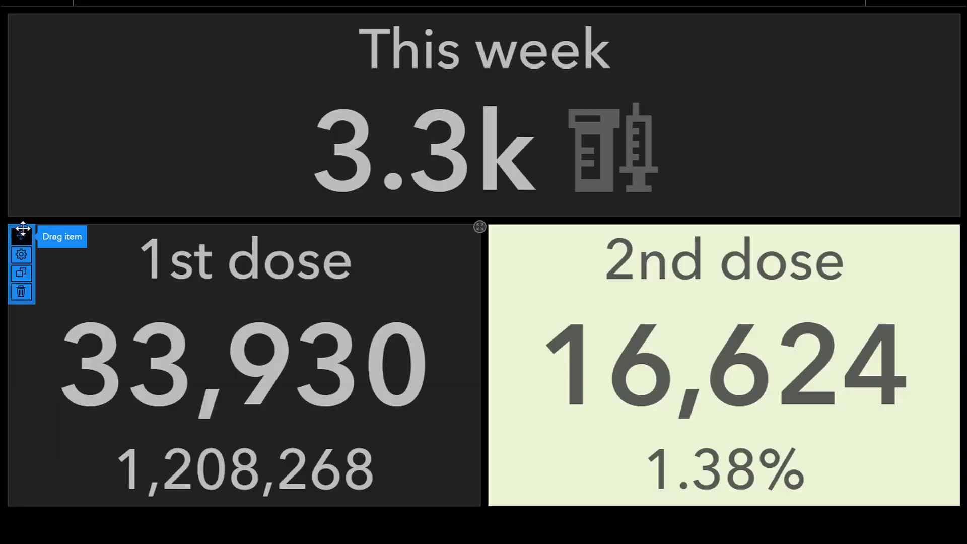
pyautogui.click(20, 255)
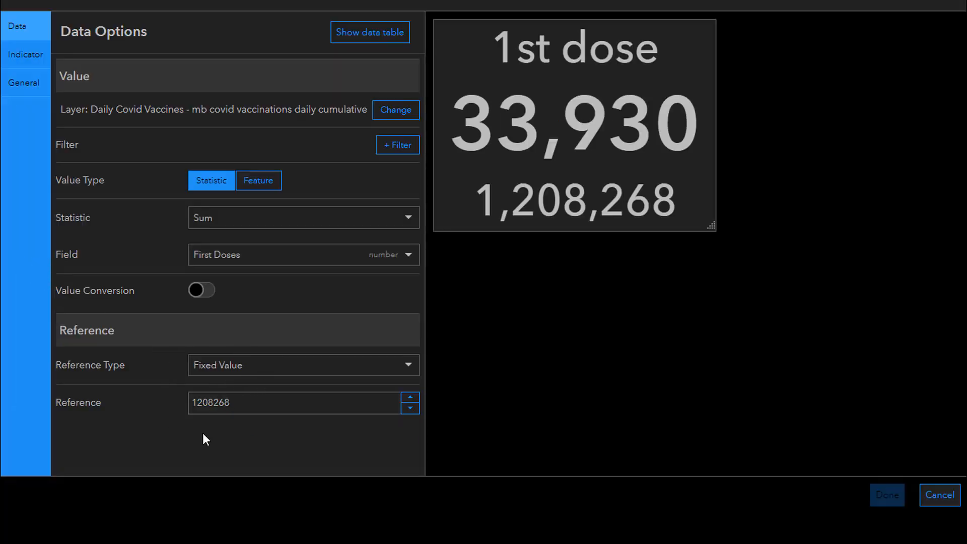
pyautogui.click(260, 365)
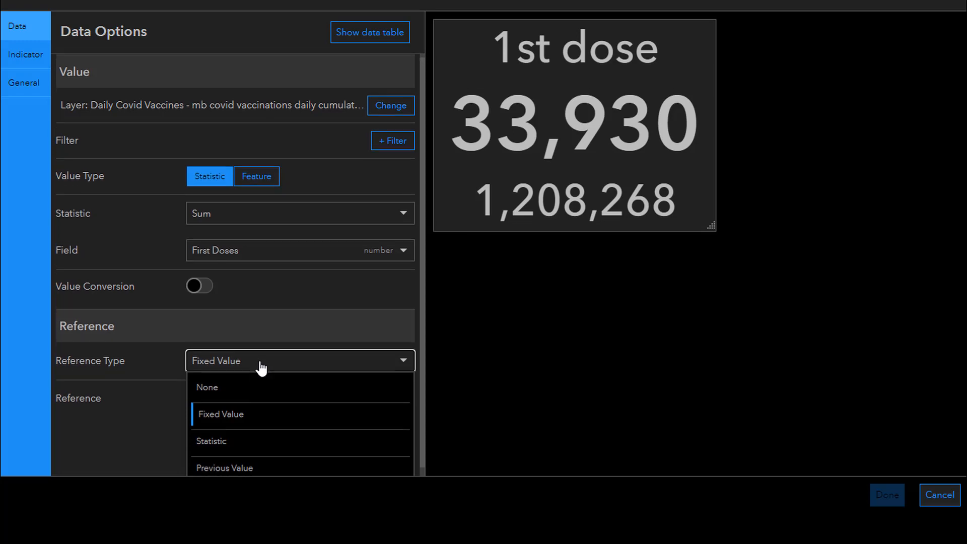
pyautogui.scroll(-1, 272, 413)
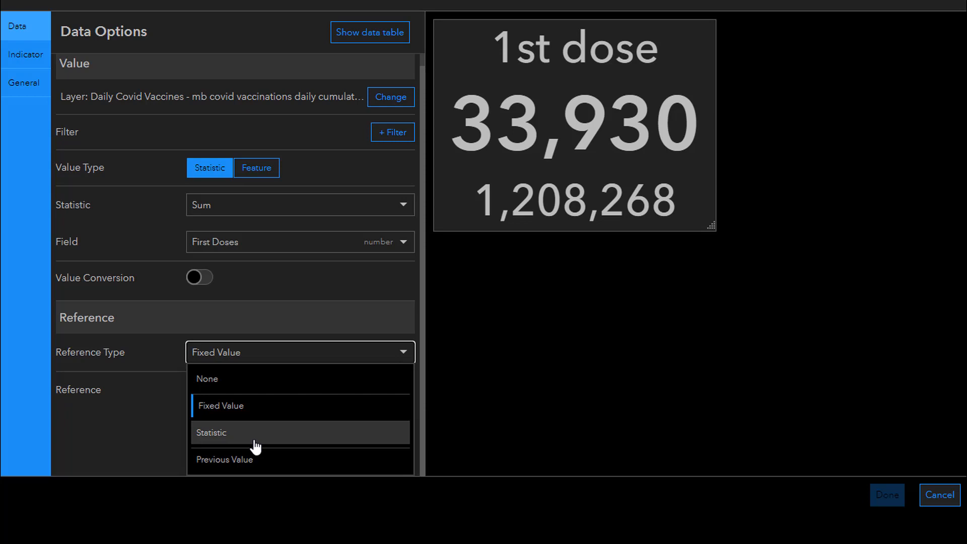
pyautogui.click(134, 425)
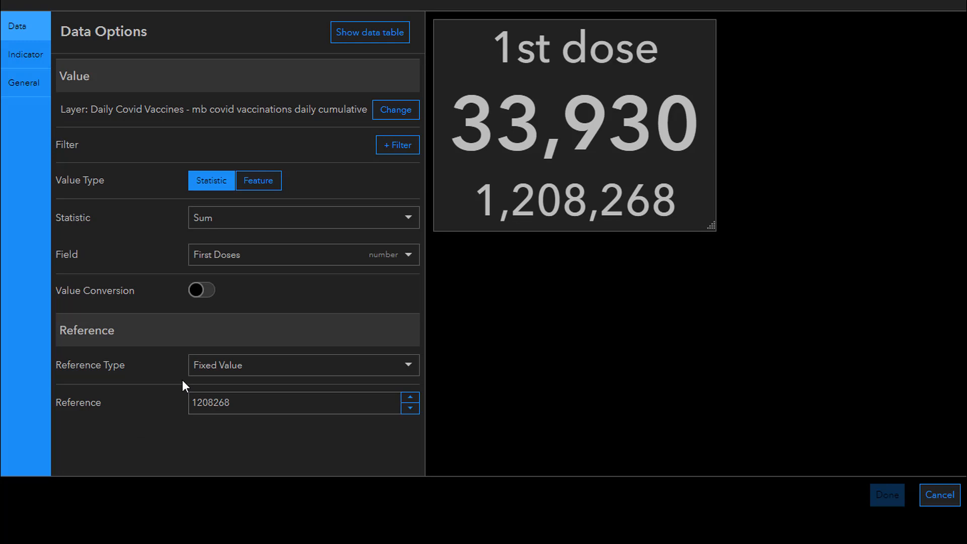
# Replace the {reference} field in the 1st dose indicator's bottom text with {percentage}
pyautogui.click(31, 54)
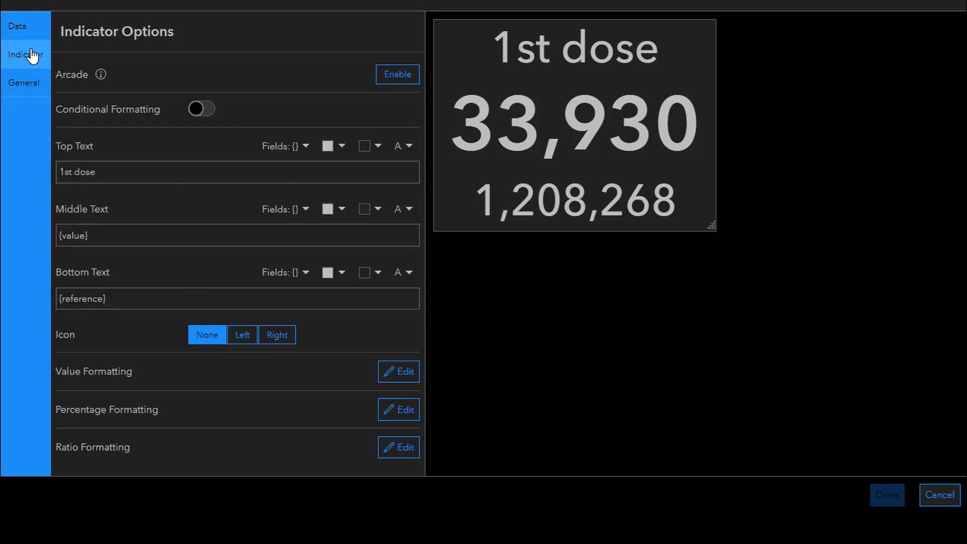
pyautogui.click(278, 274)
pyautogui.moveTo(420, 267); pyautogui.dragTo(413, 352)
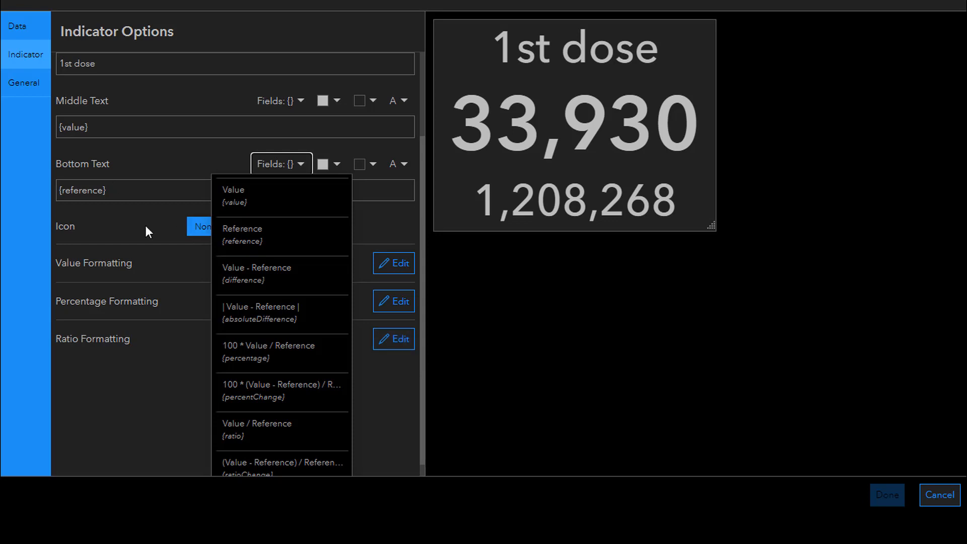
pyautogui.click(305, 364)
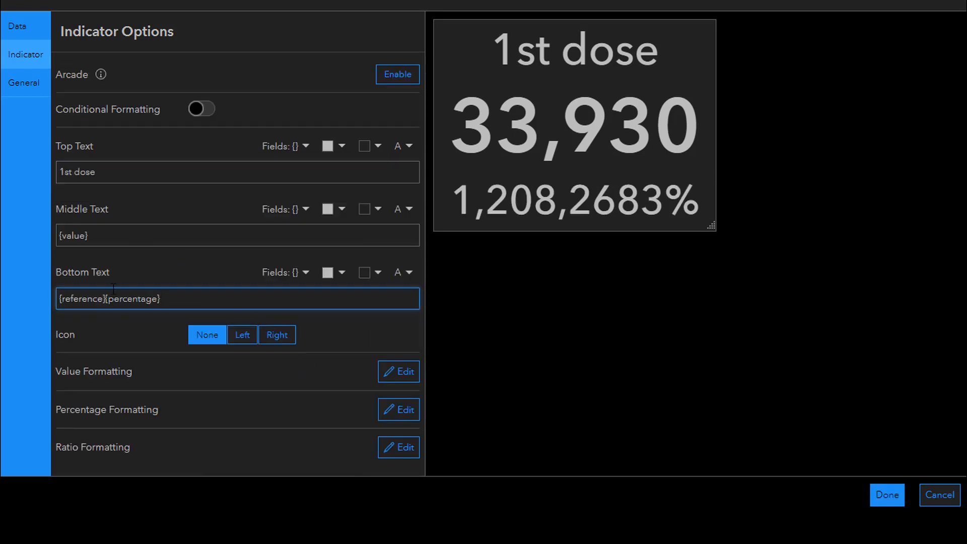
pyautogui.moveTo(107, 302); pyautogui.dragTo(62, 302)
pyautogui.press('BackSpace')
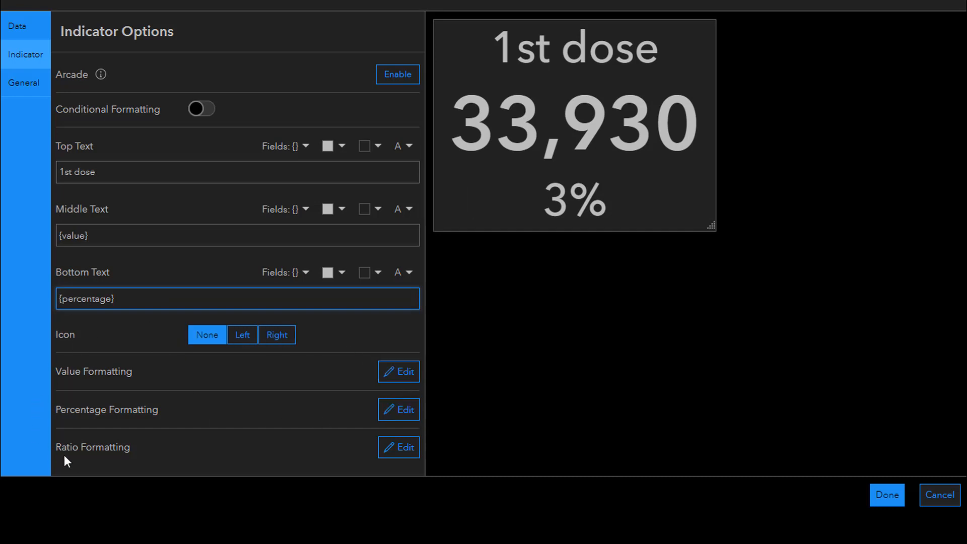
# Set the minimum decimal places in the 1st dose indicator's percentage formatting to 2
pyautogui.click(400, 409)
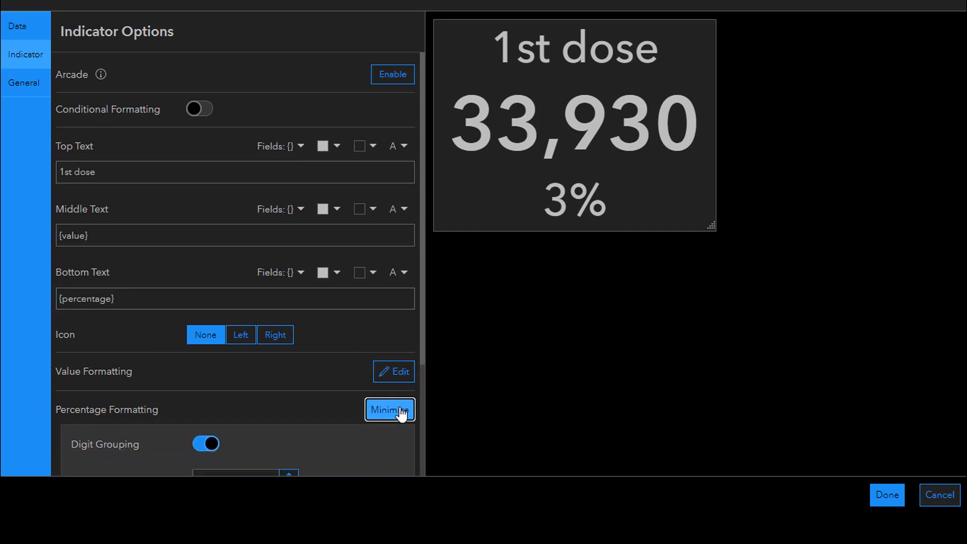
pyautogui.scroll(-3, 344, 394)
pyautogui.click(228, 331)
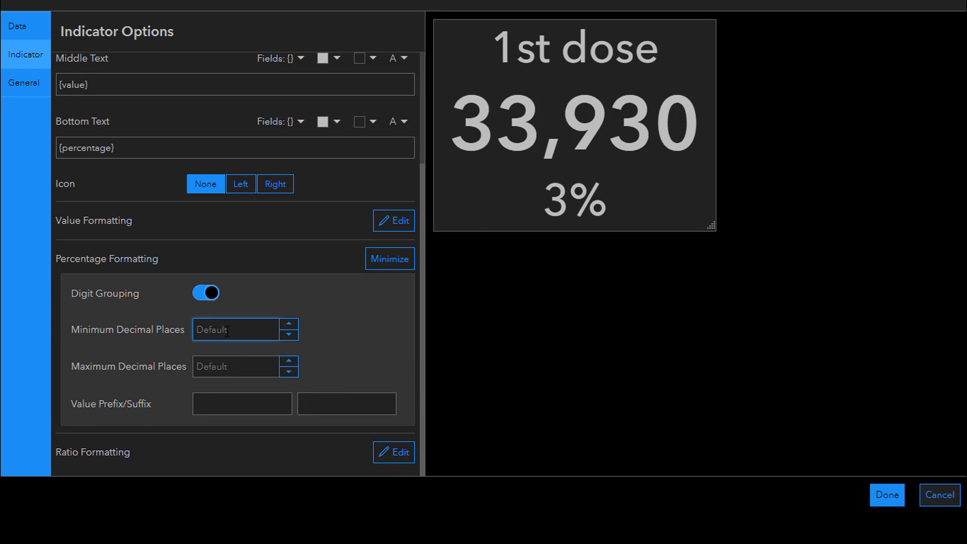
pyautogui.write('2')
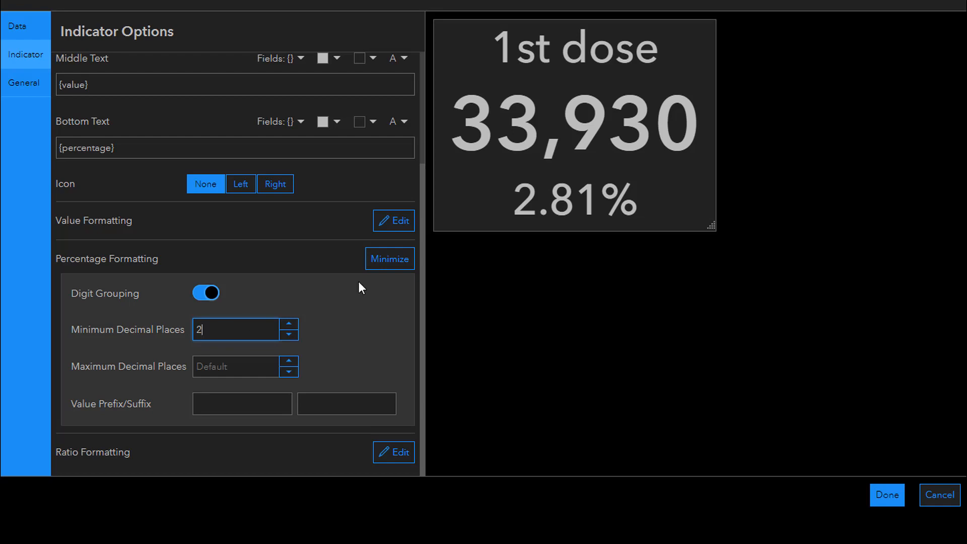
pyautogui.click(389, 259)
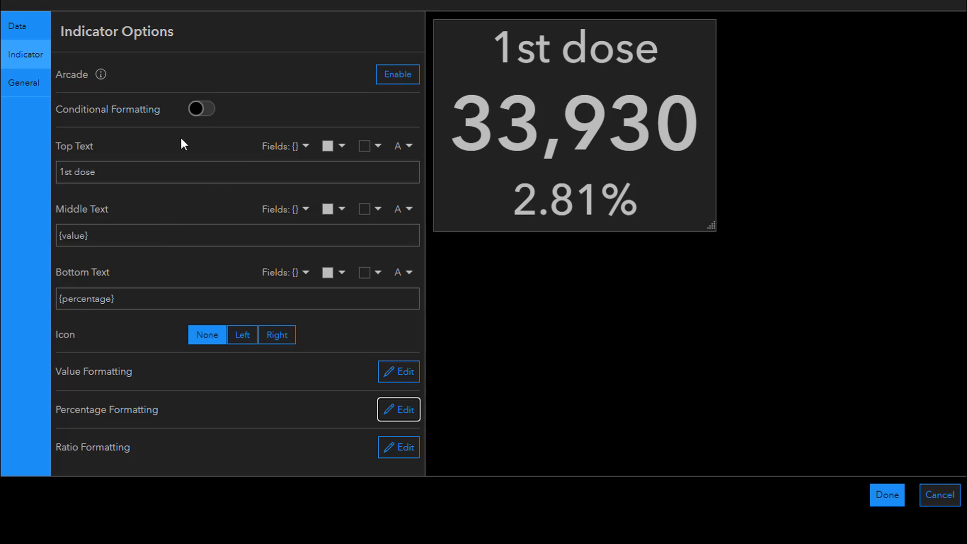
# Turn on conditional formatting for the 1st dose indicator, and discard its configuration changes
pyautogui.click(201, 109)
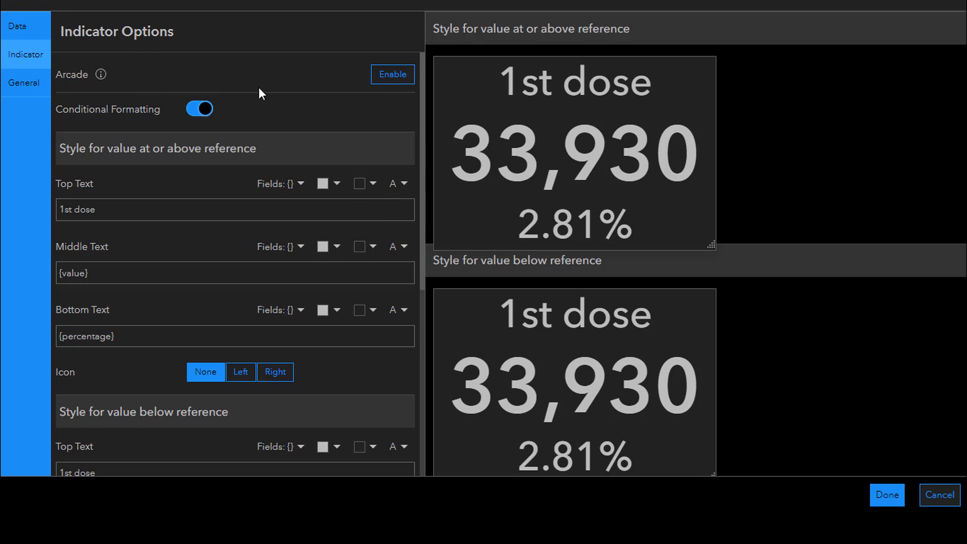
pyautogui.click(936, 501)
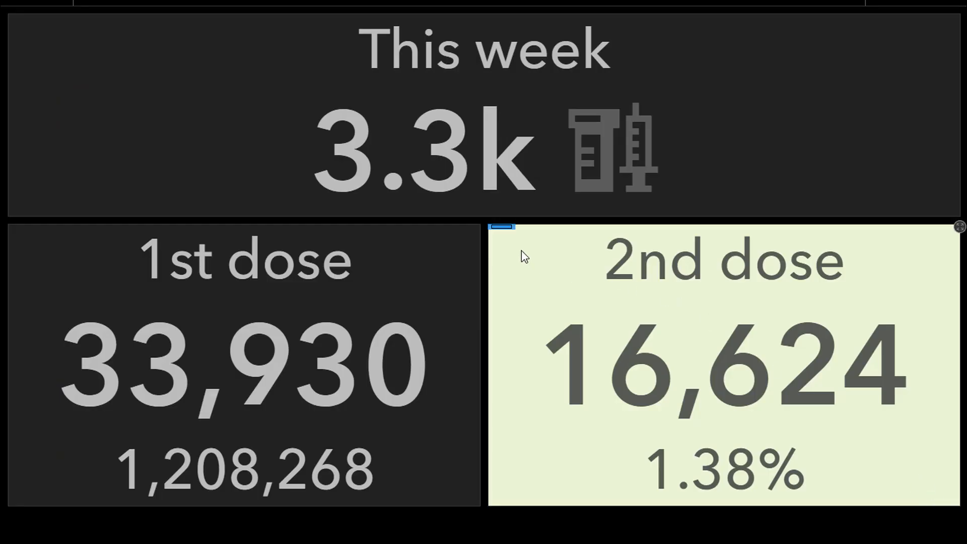
# Examine the reference and threshold variables in the 2nd dose indicator's Arcade expression, and close its configuration without saving
pyautogui.moveTo(509, 227)
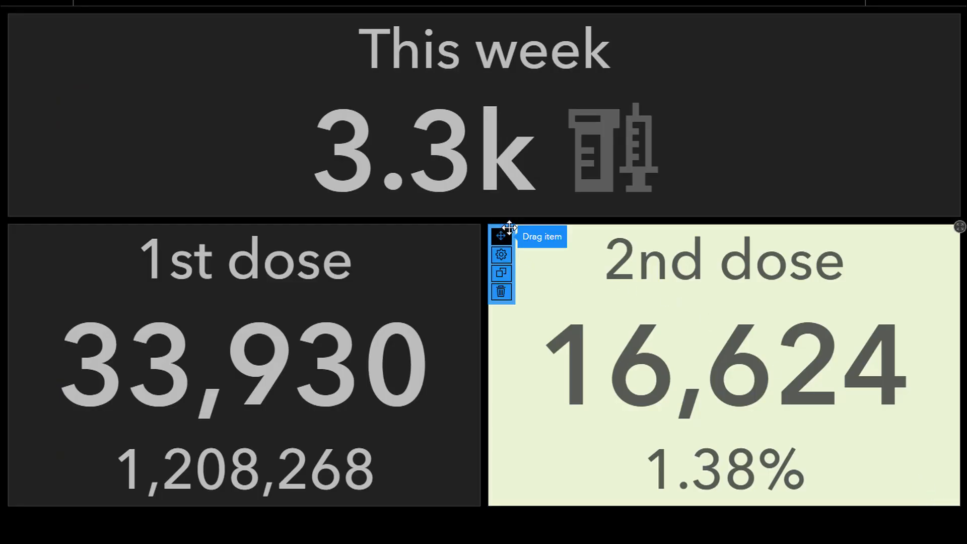
pyautogui.click(510, 262)
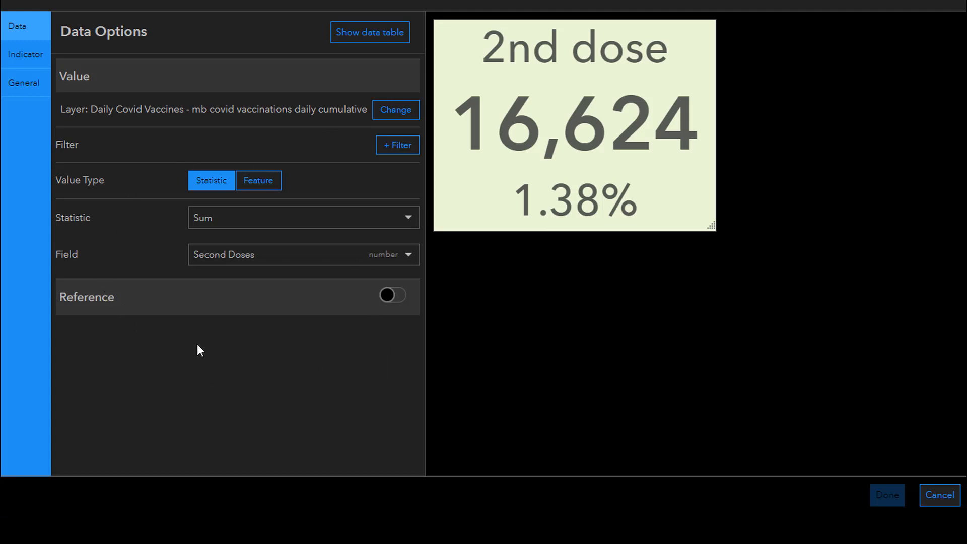
pyautogui.click(21, 61)
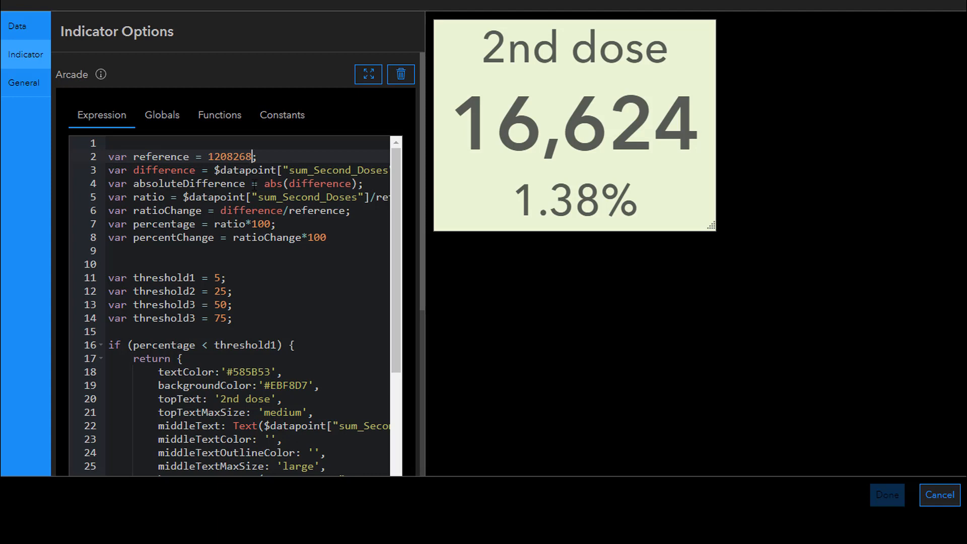
pyautogui.moveTo(251, 328); pyautogui.dragTo(115, 277)
pyautogui.click(119, 263)
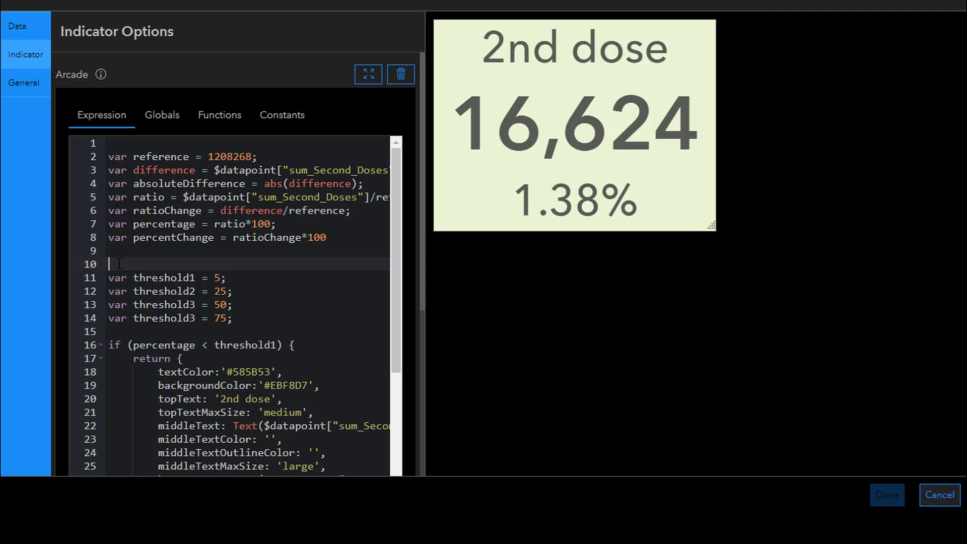
pyautogui.click(944, 500)
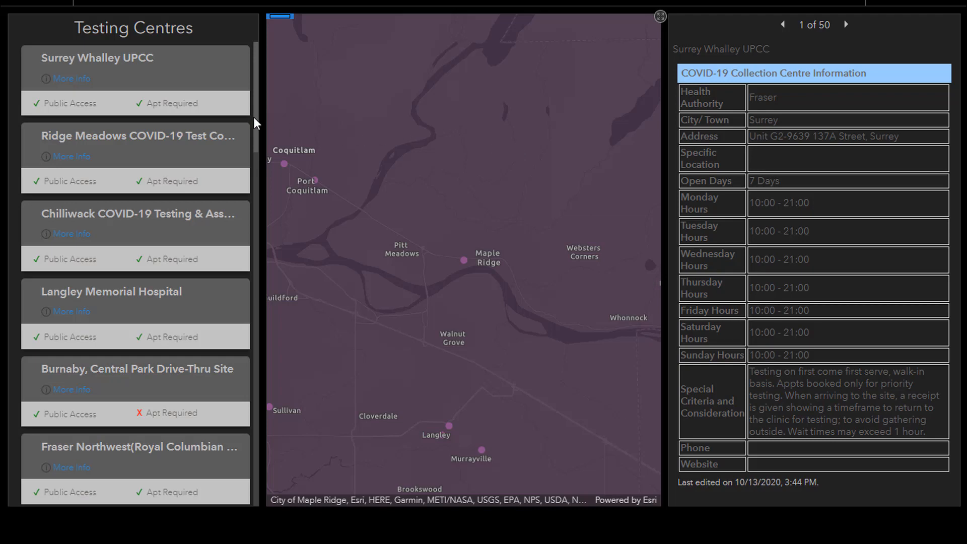
# Review the Arcade expression that styles the Testing Centres list, and close its configuration without saving
pyautogui.moveTo(20, 25)
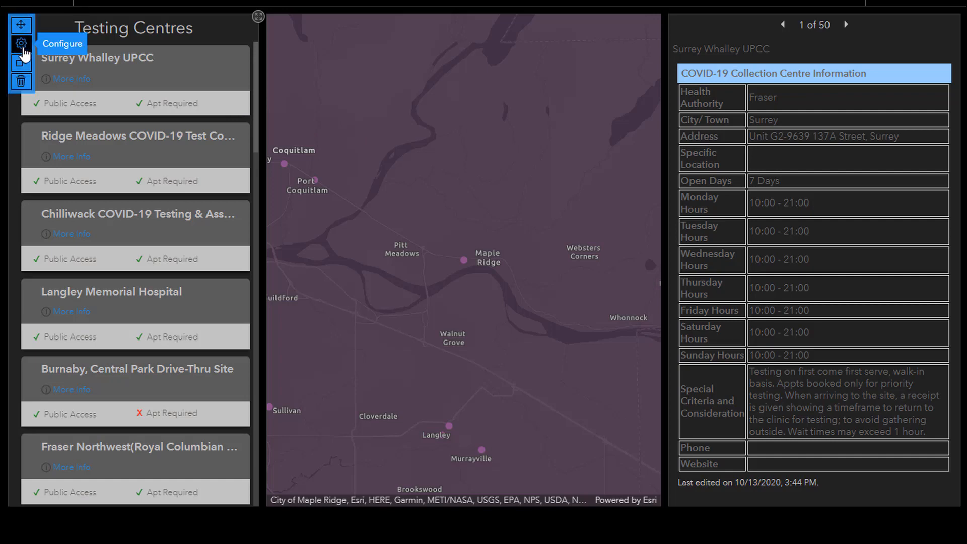
pyautogui.click(21, 44)
pyautogui.click(23, 57)
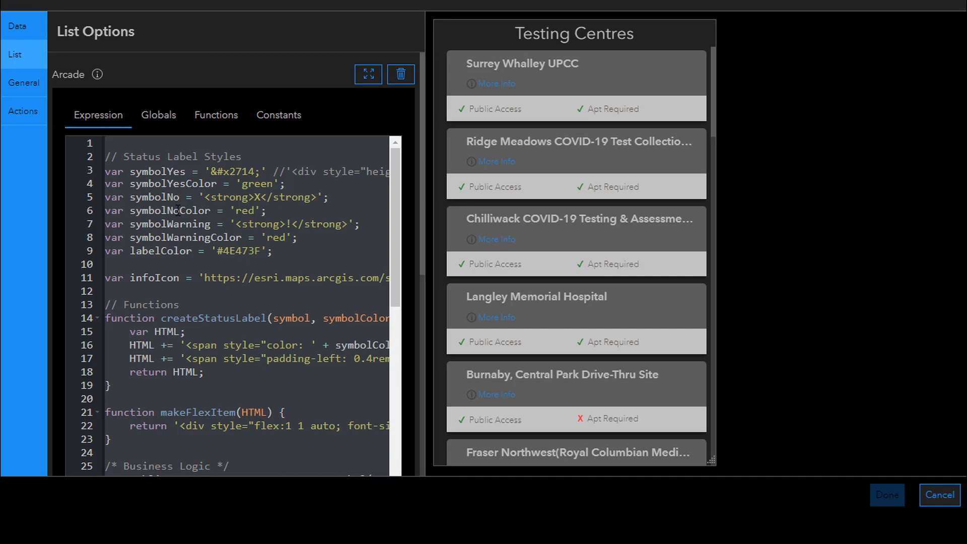
pyautogui.click(939, 495)
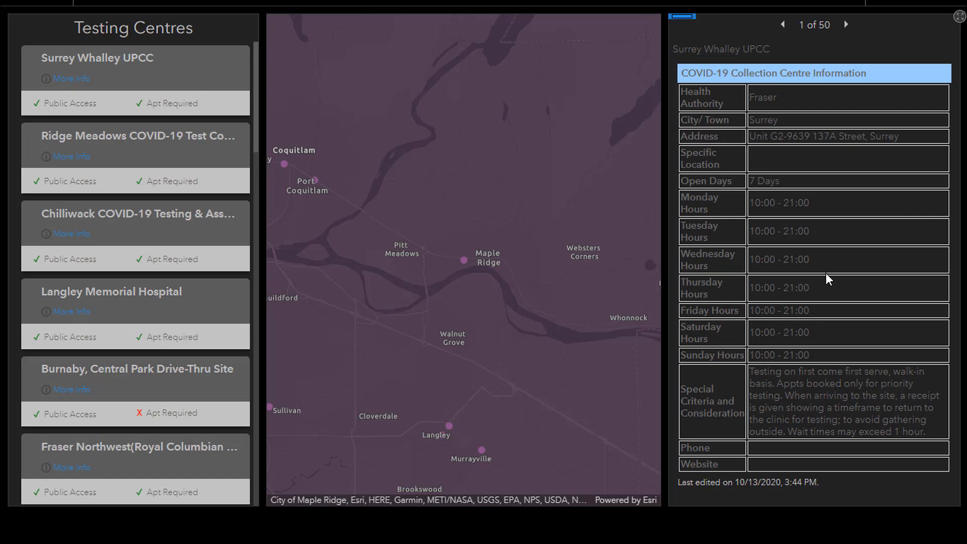
# Page through the testing centre details up to the sixth record
pyautogui.click(851, 32)
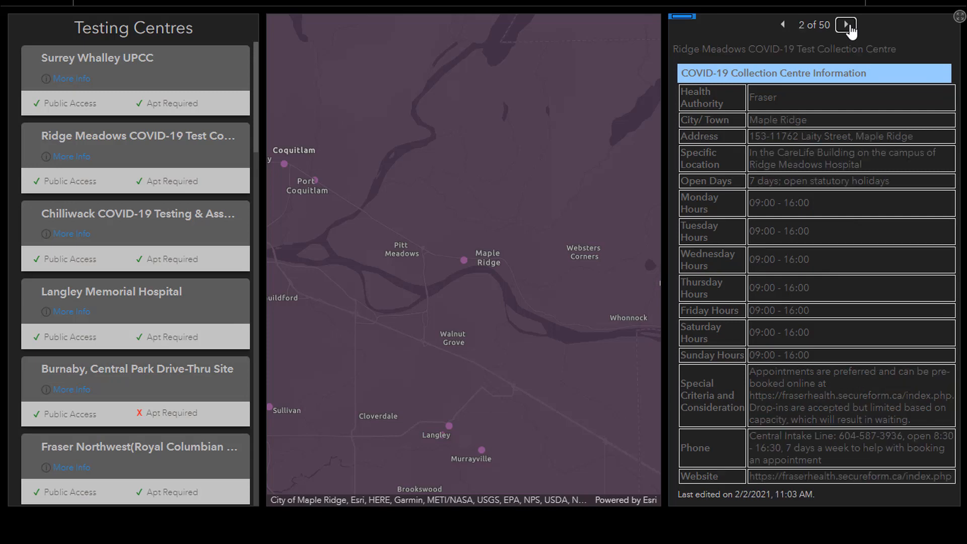
pyautogui.click(851, 31)
pyautogui.click(850, 31)
pyautogui.click(850, 31)
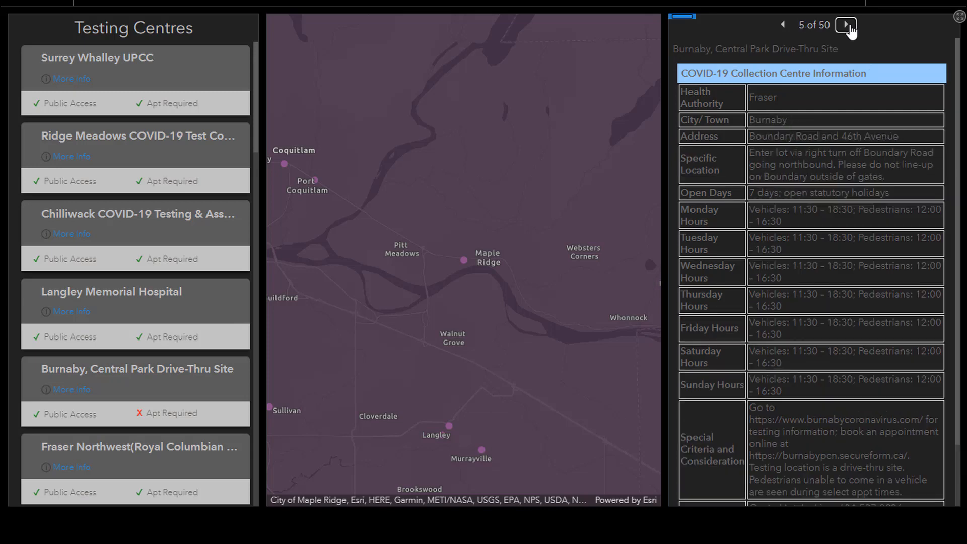
pyautogui.click(850, 31)
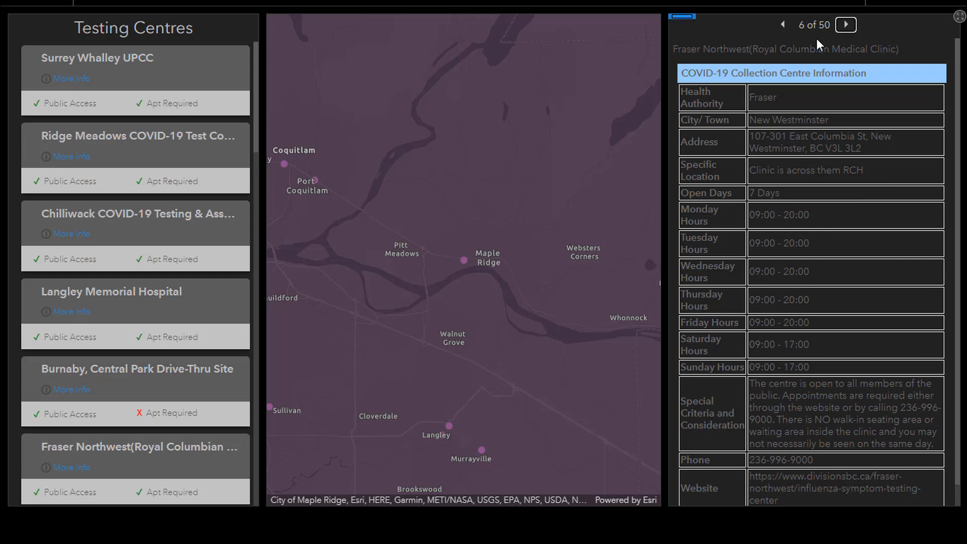
# View the map location and details of Surrey Whalley UPCC and Langley Memorial Hospital, and clear the list selection
pyautogui.click(153, 68)
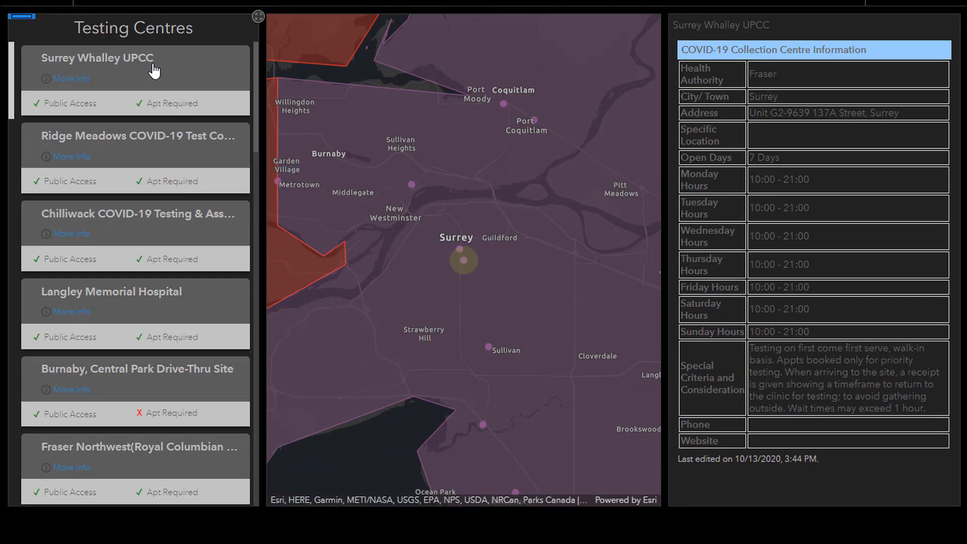
pyautogui.click(205, 292)
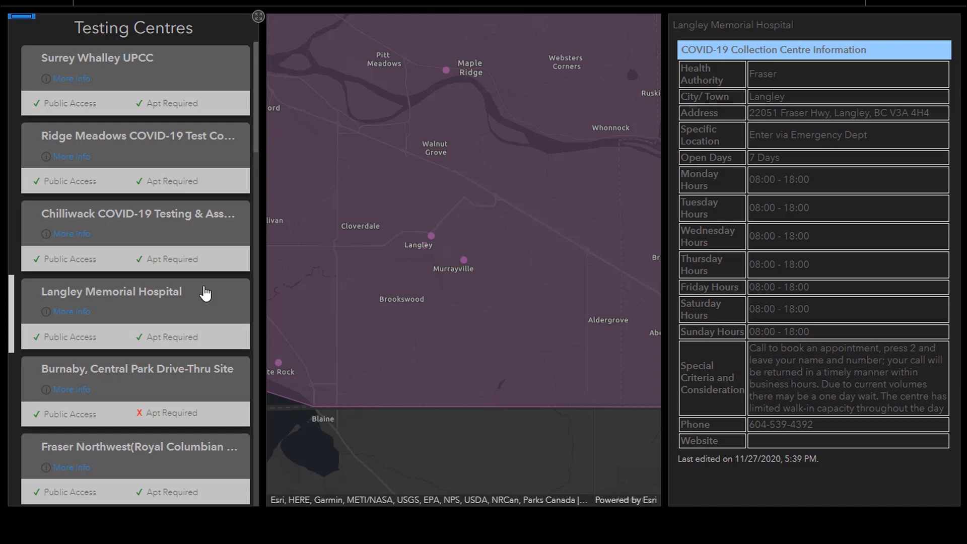
pyautogui.click(204, 293)
# Turn on Render only when filtered for the Details target in the Testing Centres list's Filter action, and save the configuration
pyautogui.moveTo(28, 26)
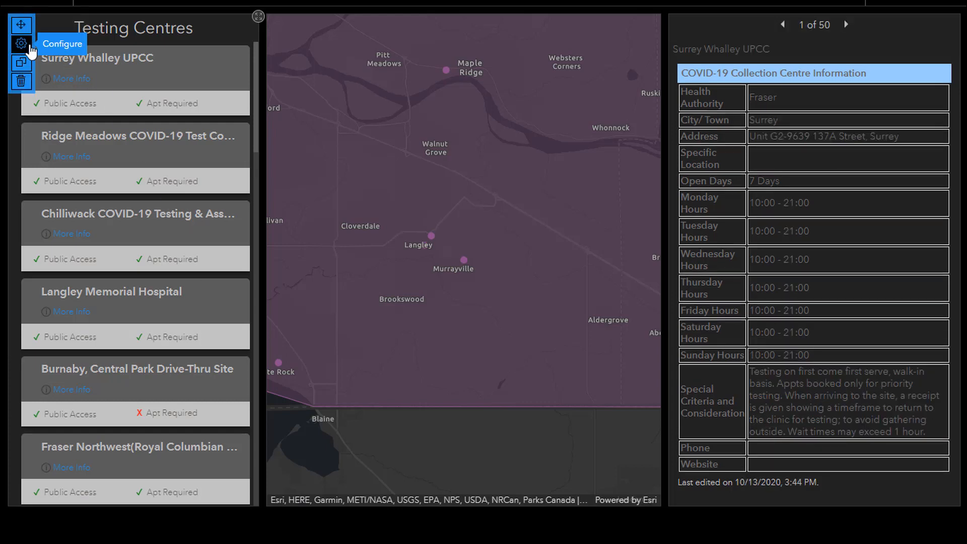
pyautogui.click(30, 47)
pyautogui.click(28, 111)
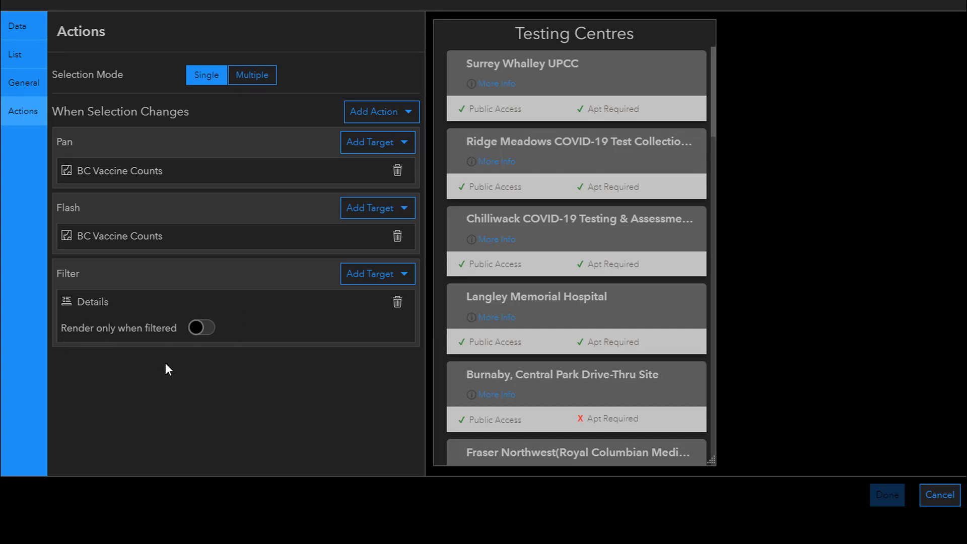
pyautogui.click(205, 332)
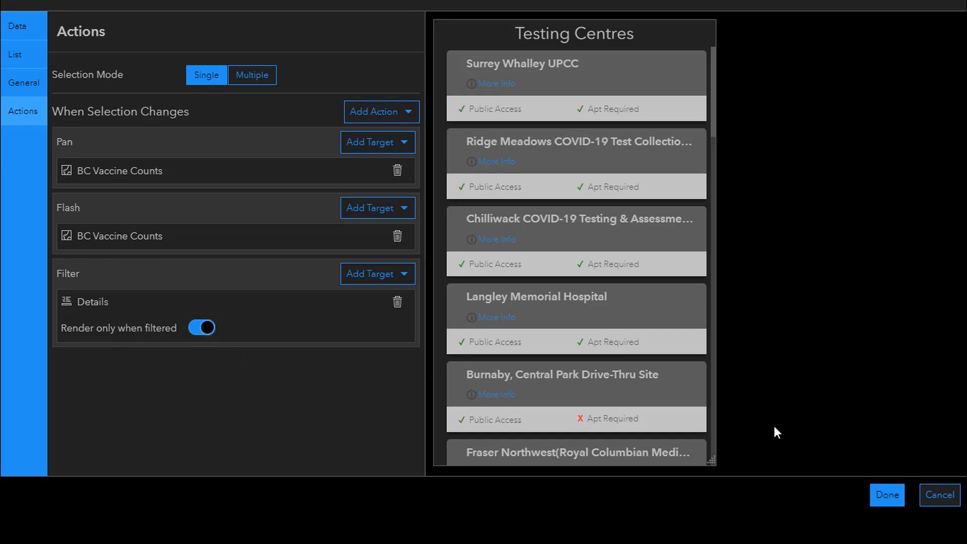
pyautogui.click(887, 498)
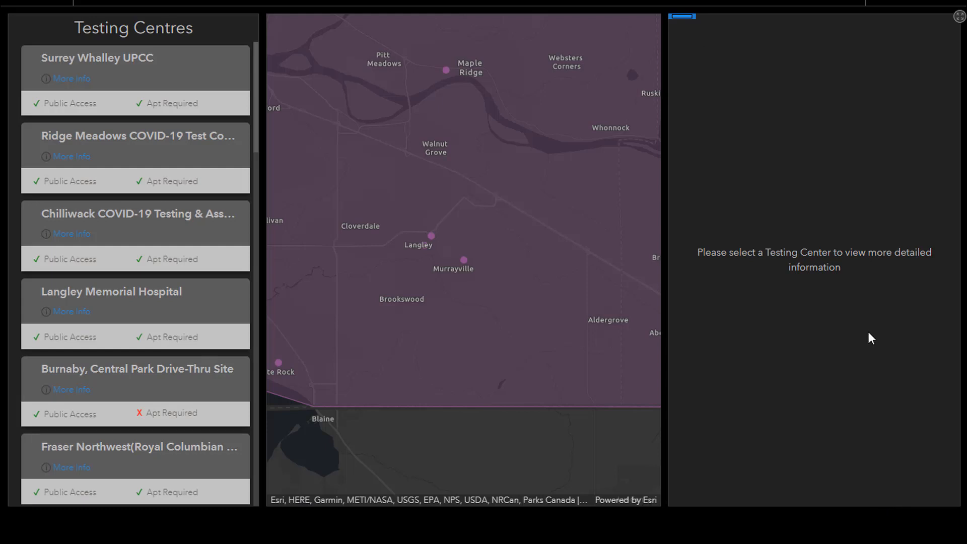
# Test the filtered details by selecting and clearing the Surrey Whalley, Chilliwack, Burnaby and Langley entries in the Testing Centres list
pyautogui.click(162, 85)
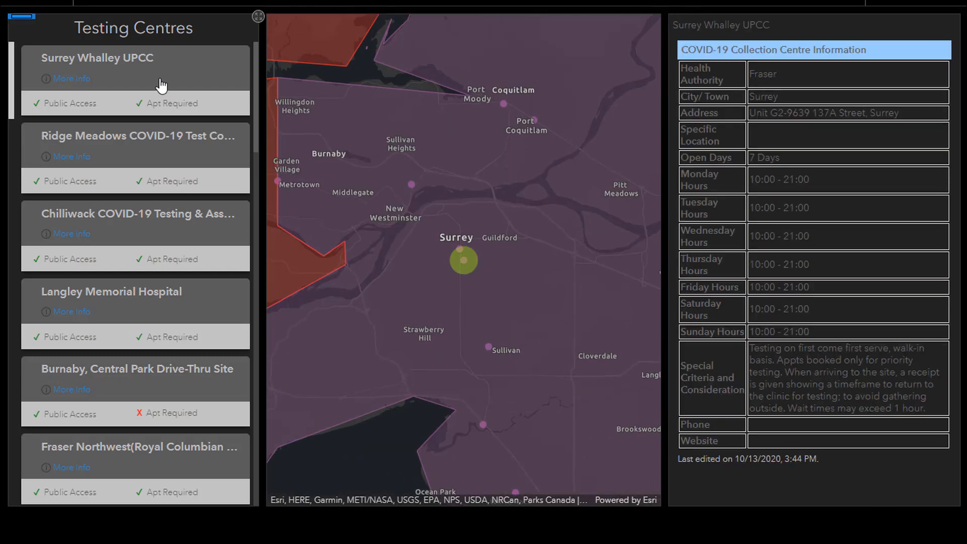
pyautogui.click(164, 227)
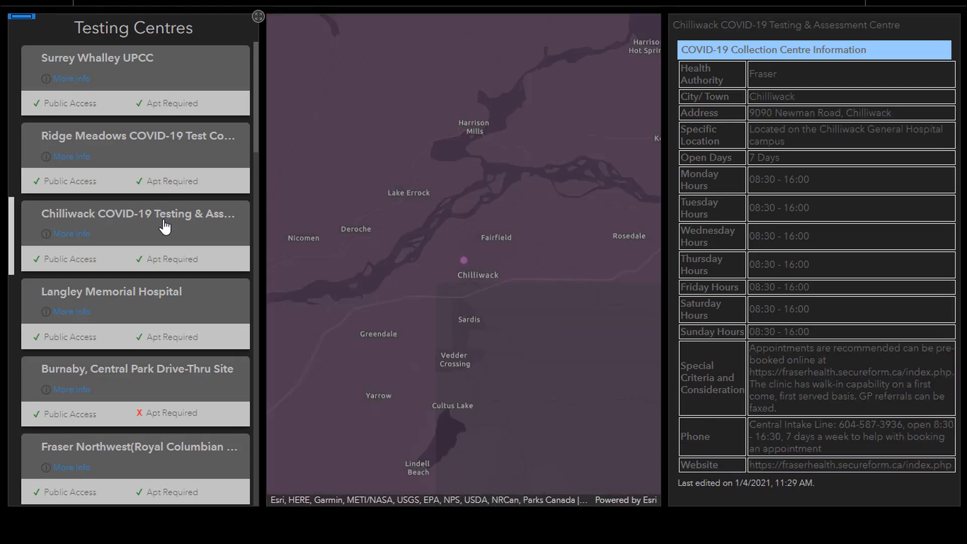
pyautogui.click(182, 376)
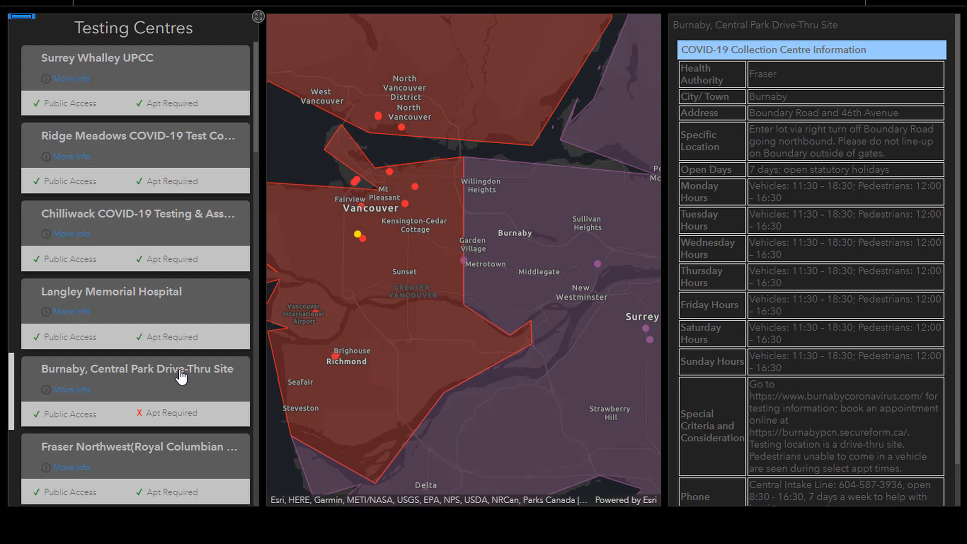
pyautogui.click(181, 377)
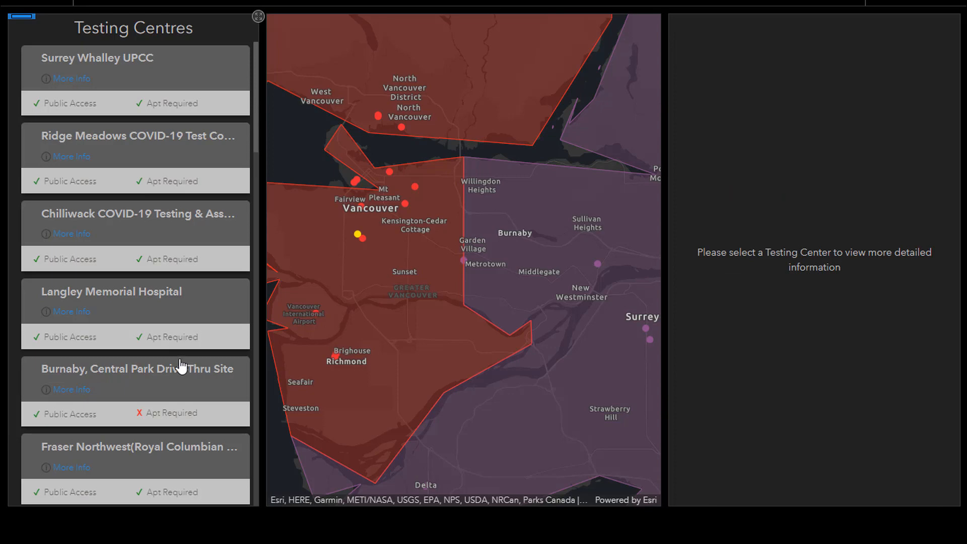
pyautogui.click(181, 227)
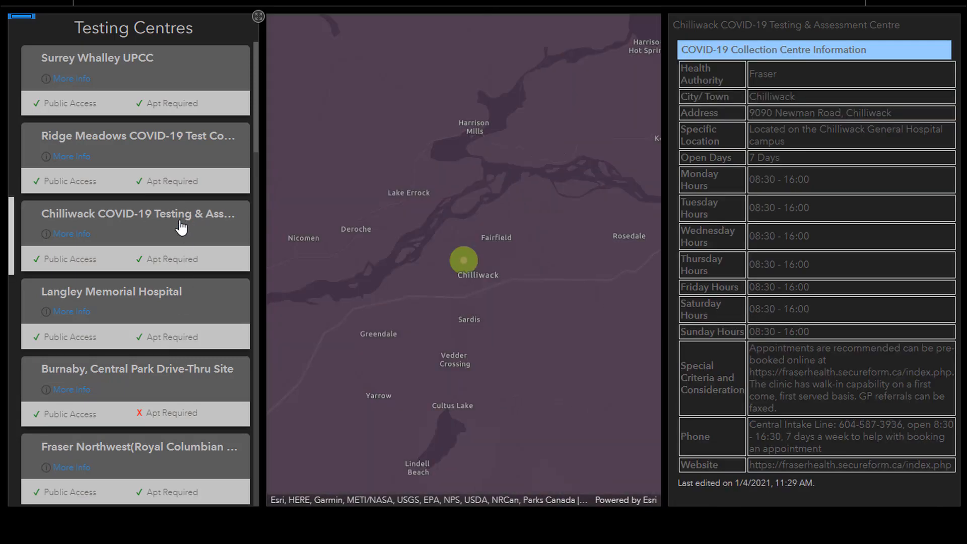
pyautogui.click(180, 305)
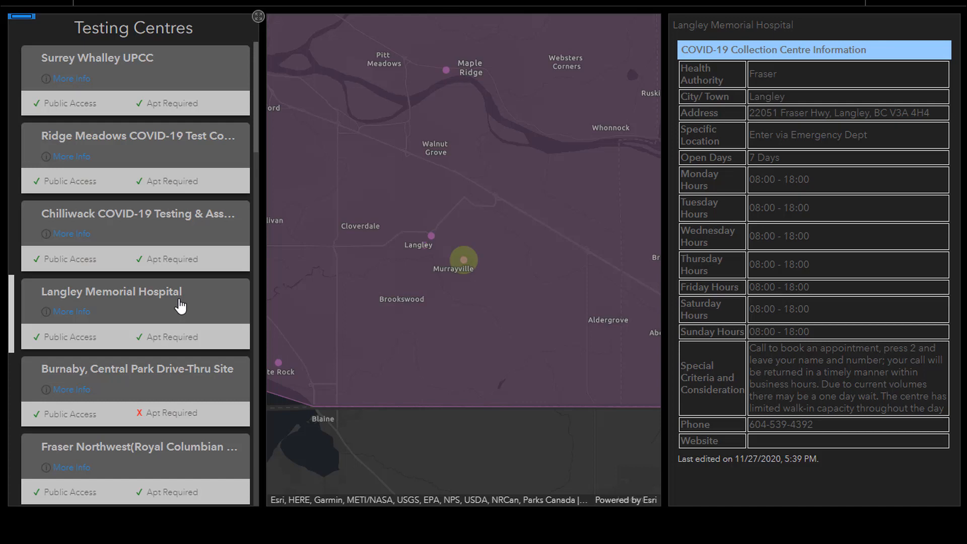
pyautogui.click(181, 305)
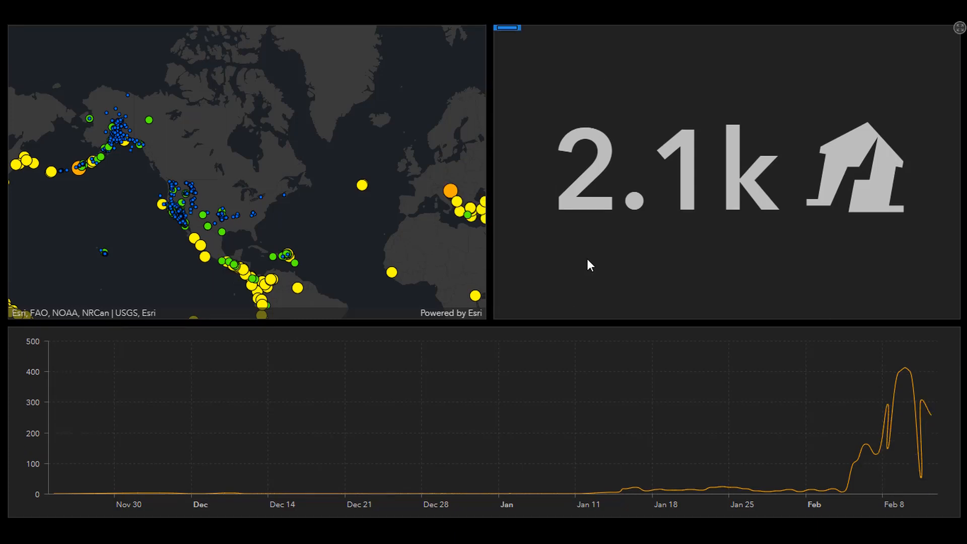
# Filter the earthquake count indicator to events whose Last Update is before Now, and save its configuration
pyautogui.moveTo(507, 35)
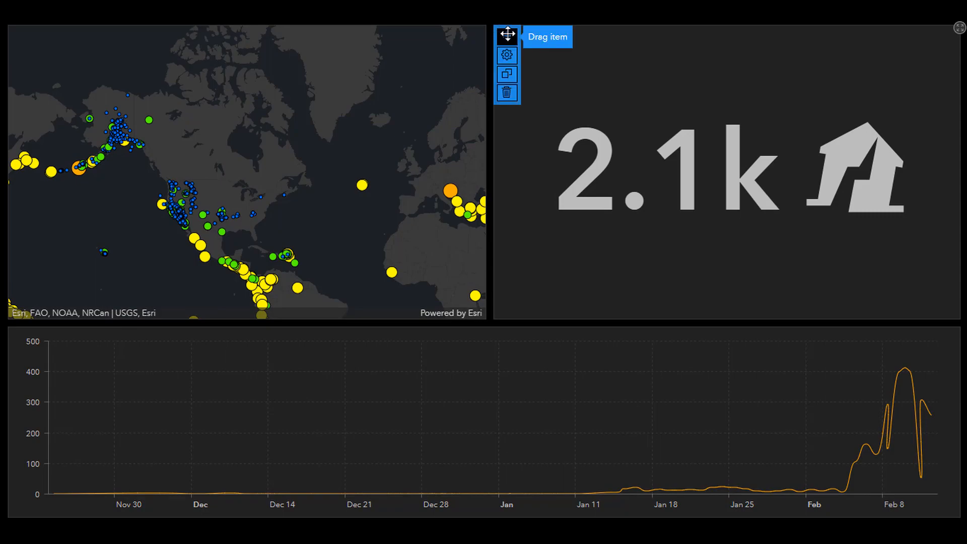
pyautogui.click(507, 55)
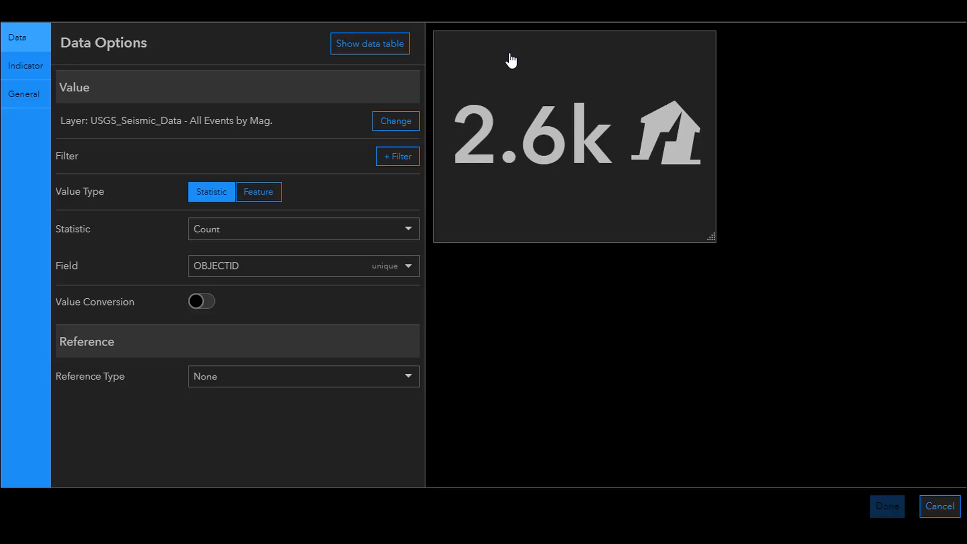
pyautogui.click(409, 160)
pyautogui.click(367, 187)
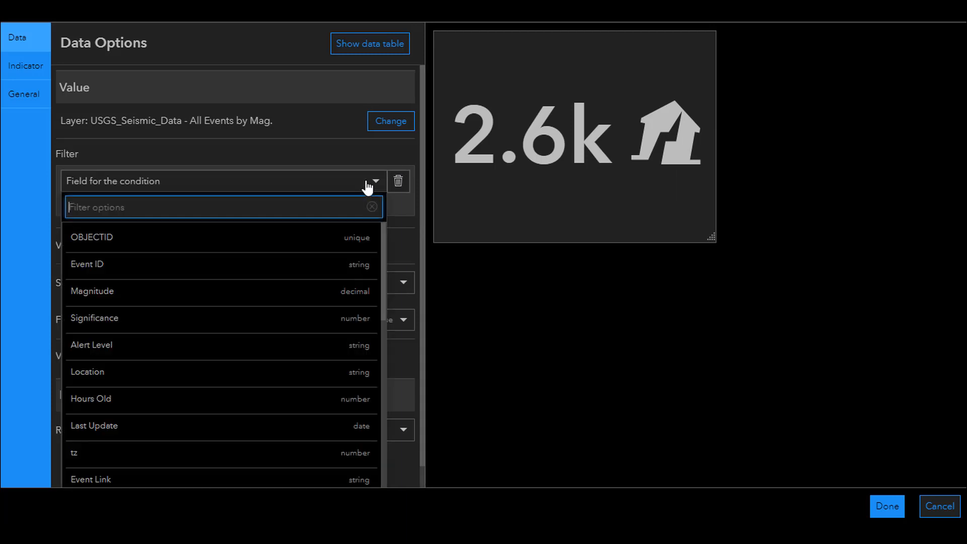
pyautogui.click(326, 436)
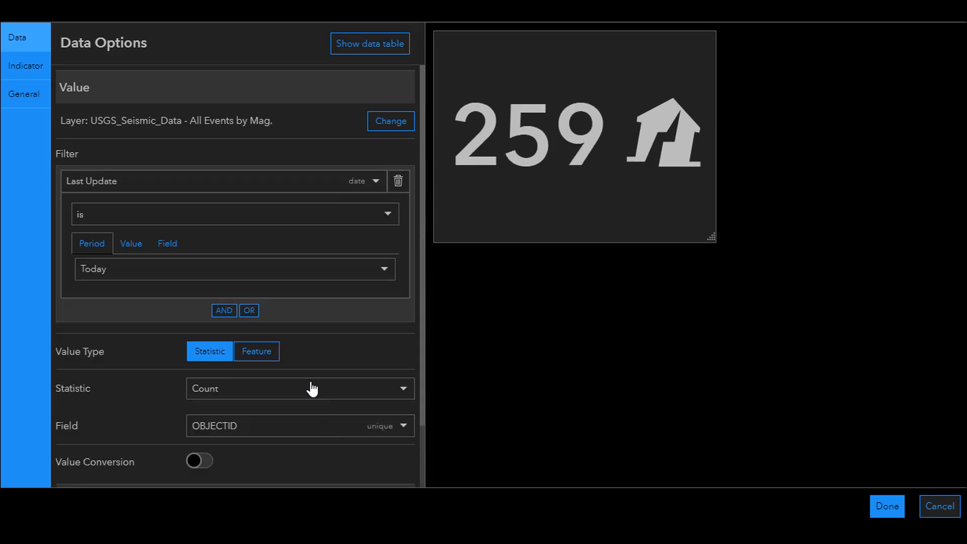
pyautogui.click(235, 218)
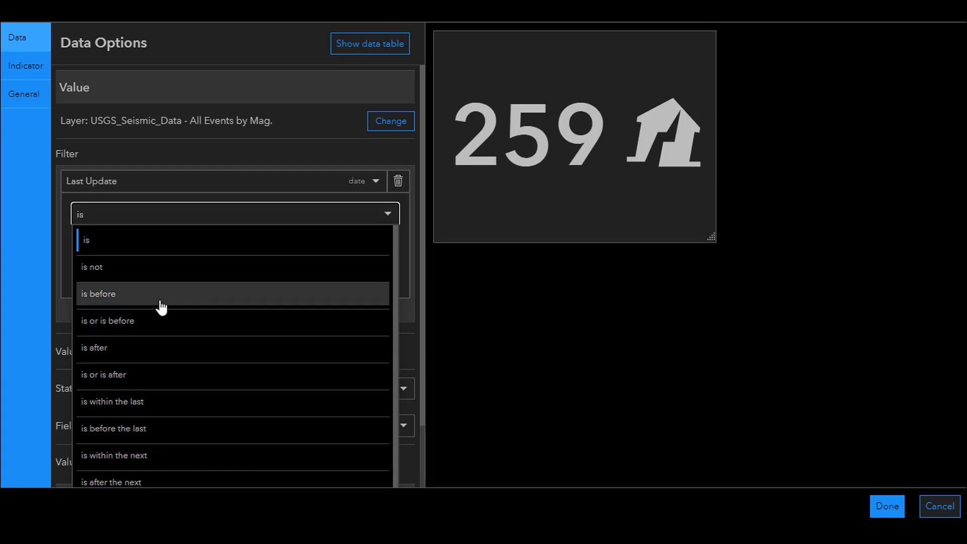
pyautogui.click(100, 298)
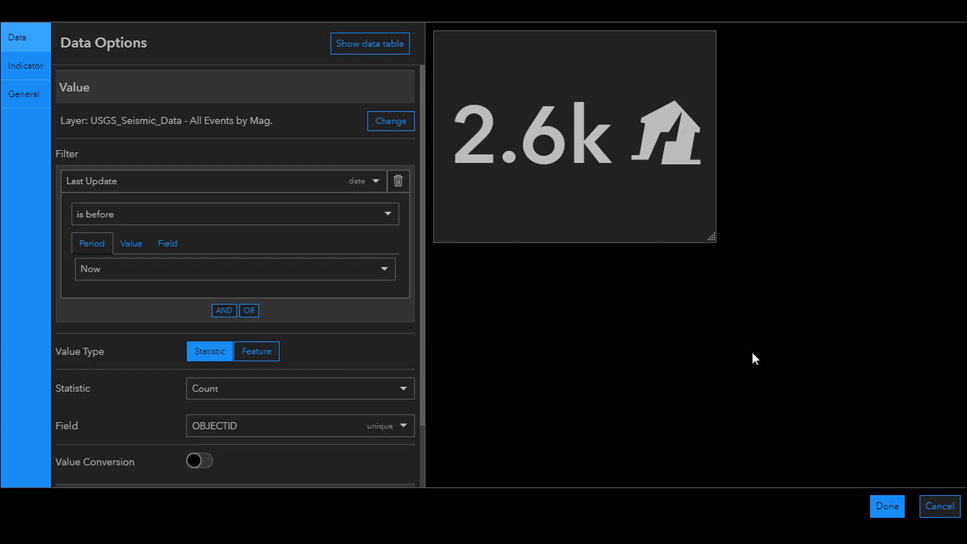
pyautogui.click(899, 509)
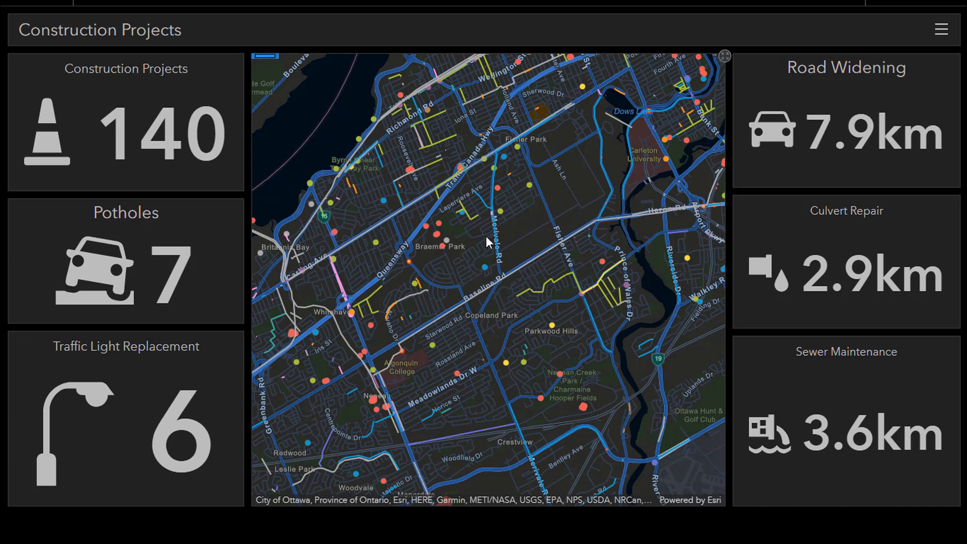
# Shift the Construction Projects map's extent, examine the indicators targeted by its Map Actions, and close the configuration without saving
pyautogui.moveTo(481, 325); pyautogui.dragTo(486, 299)
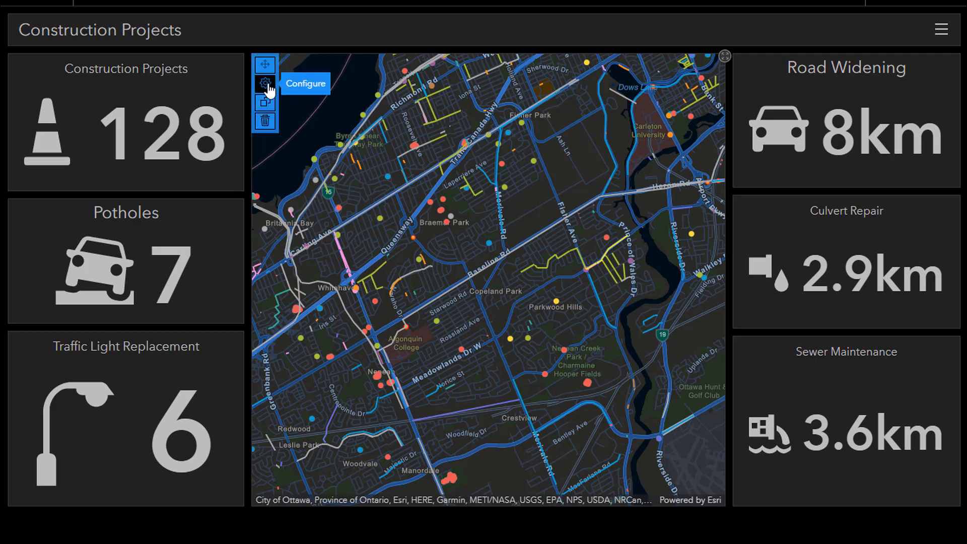
pyautogui.click(266, 89)
pyautogui.click(308, 89)
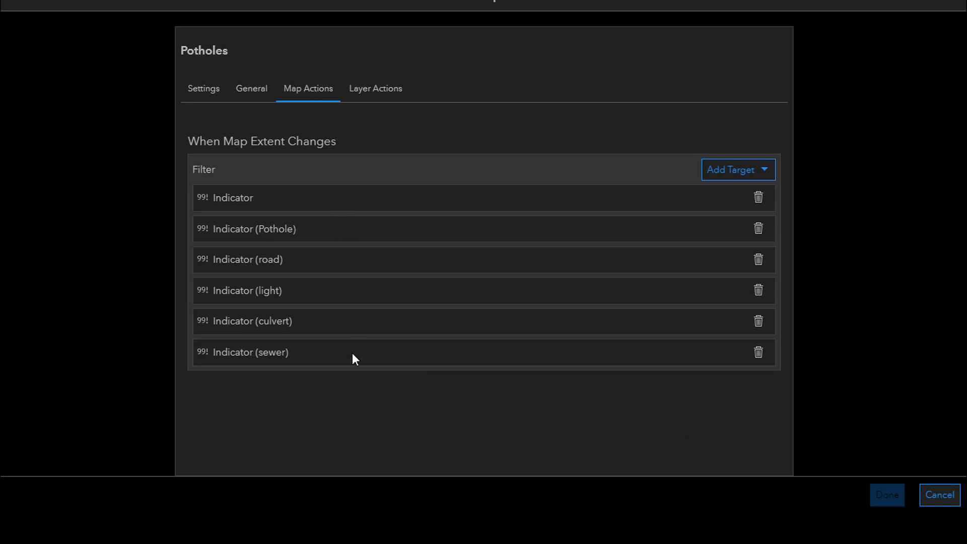
pyautogui.click(941, 496)
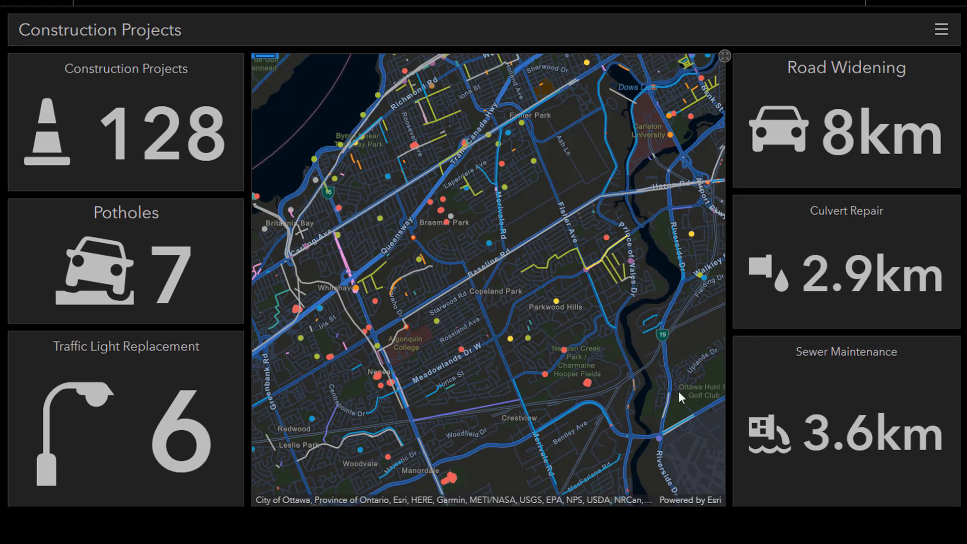